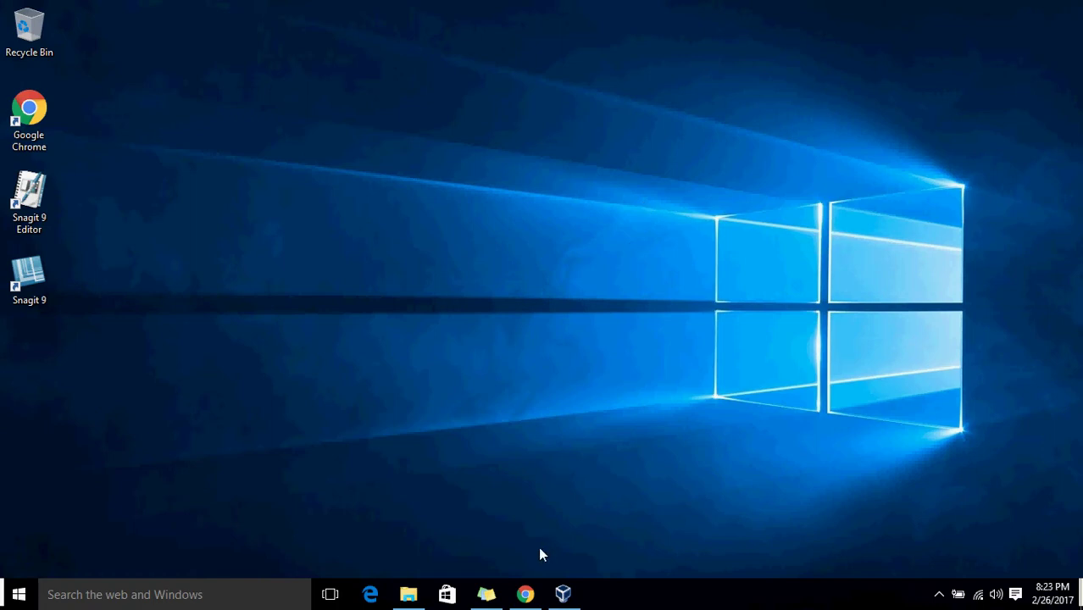
# Launch Chrome and open the people manager through the profile menu's Manage people.
pyautogui.click(525, 595)
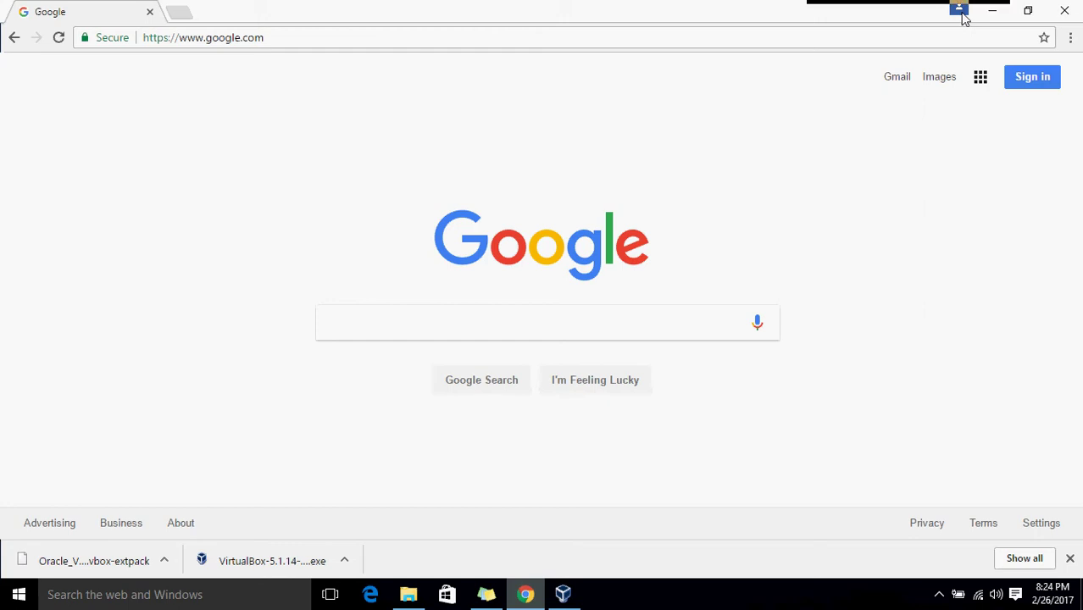
pyautogui.click(960, 10)
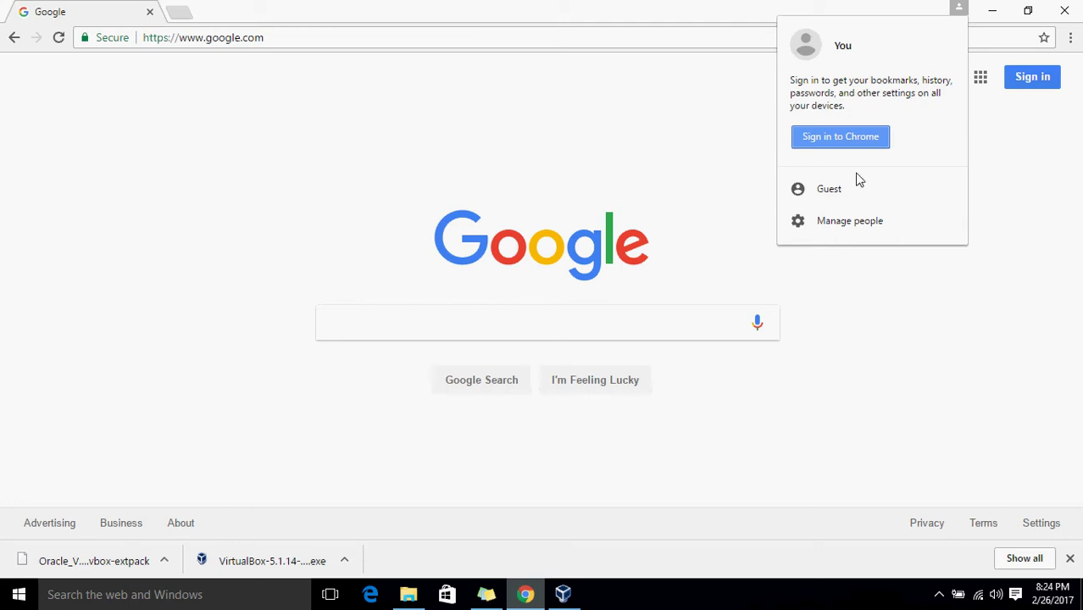
pyautogui.click(863, 225)
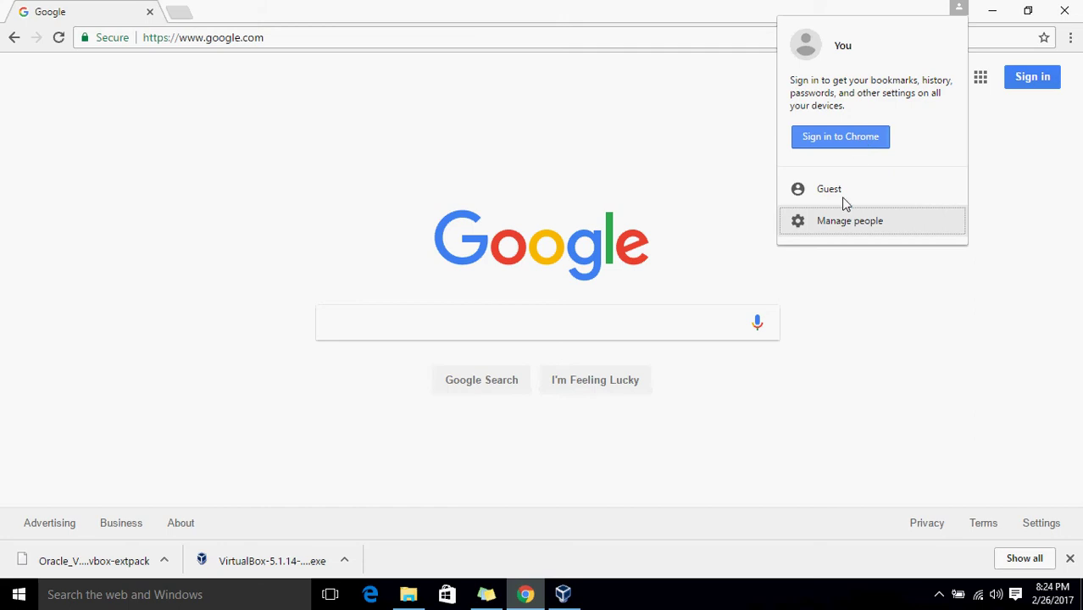
pyautogui.click(843, 201)
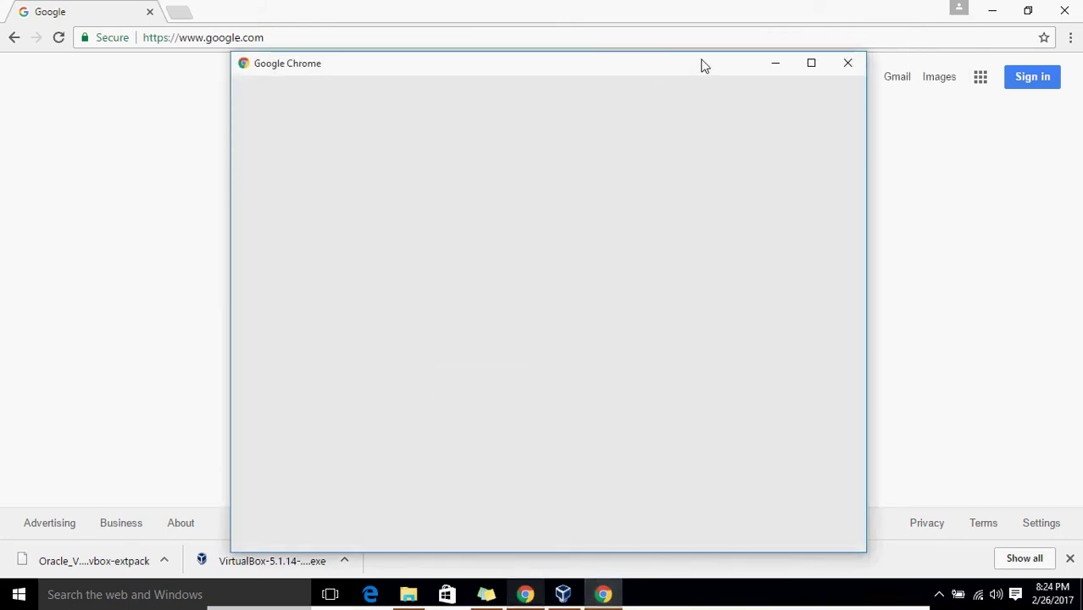
# Review the You profile's options, then close the people manager window.
pyautogui.moveTo(677, 68); pyautogui.dragTo(709, 37)
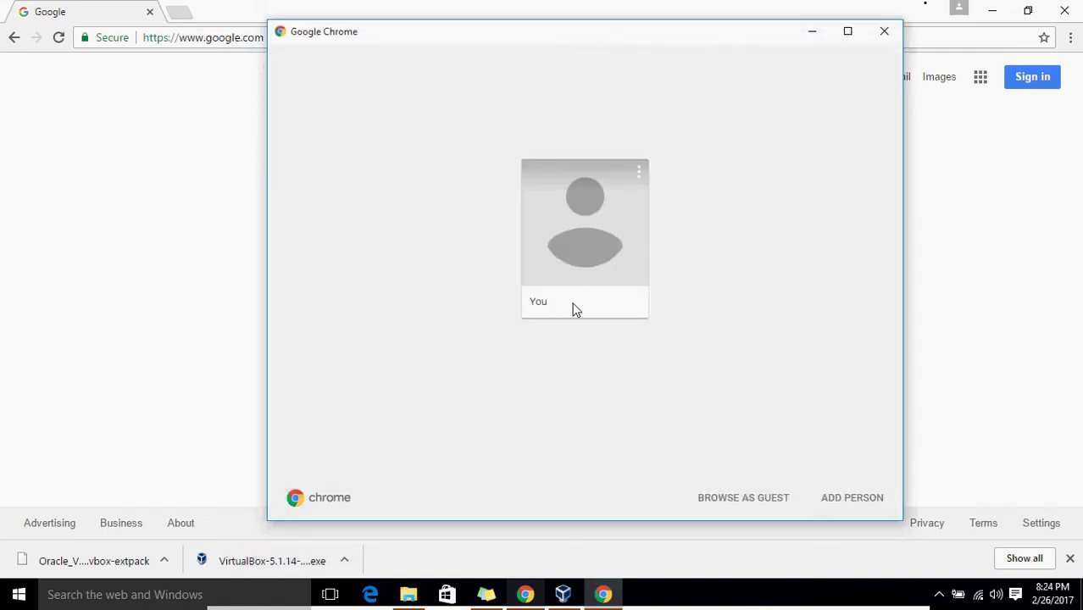
pyautogui.click(638, 180)
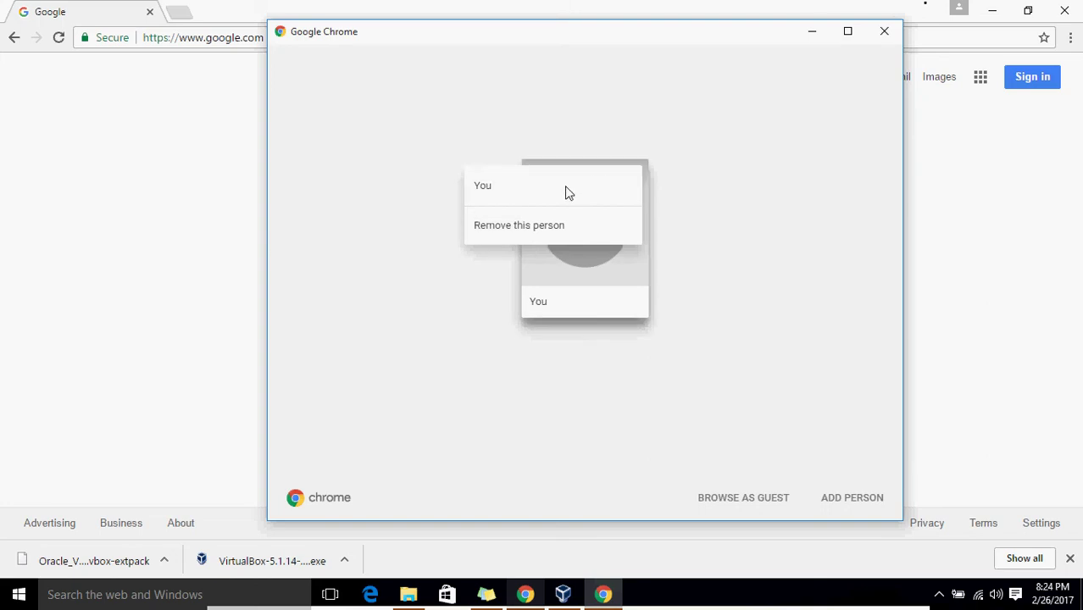
pyautogui.click(556, 309)
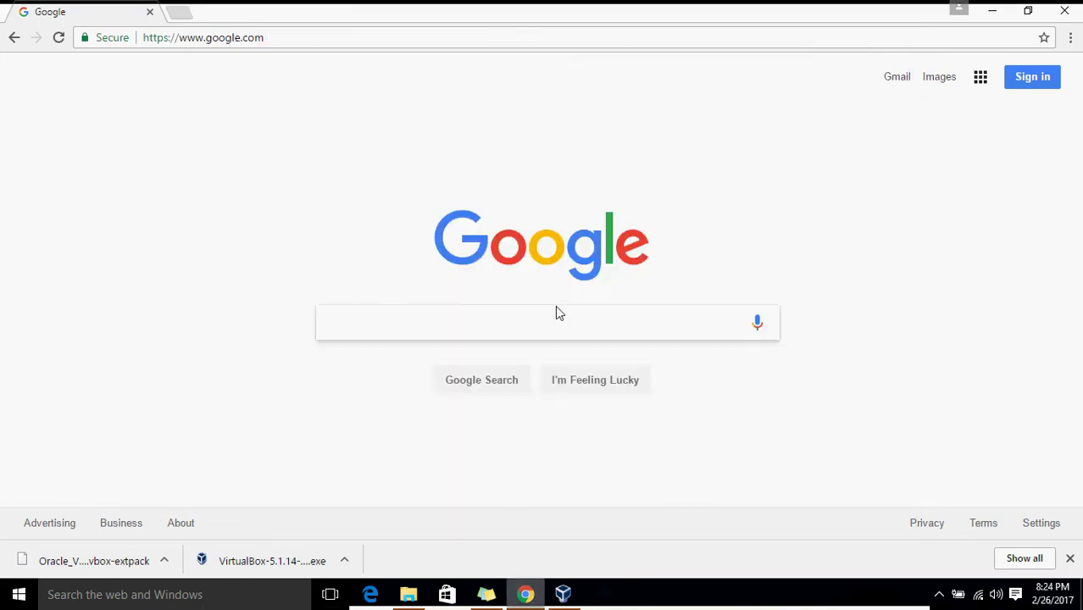
# Sign in to Chrome with the Google account's e-mail and password, then dismiss the confirmation.
pyautogui.click(958, 9)
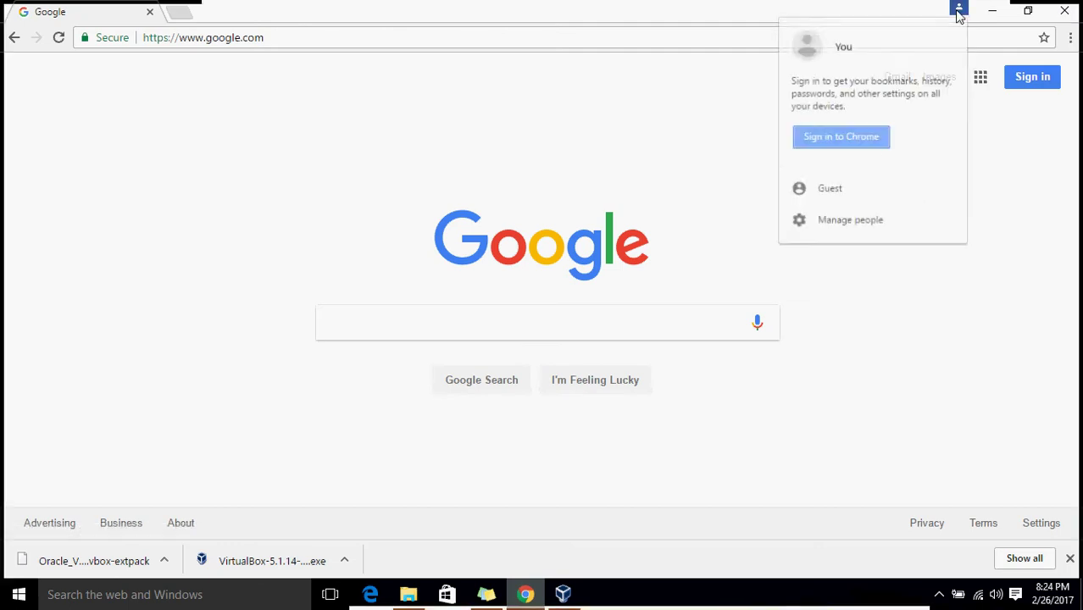
pyautogui.click(852, 138)
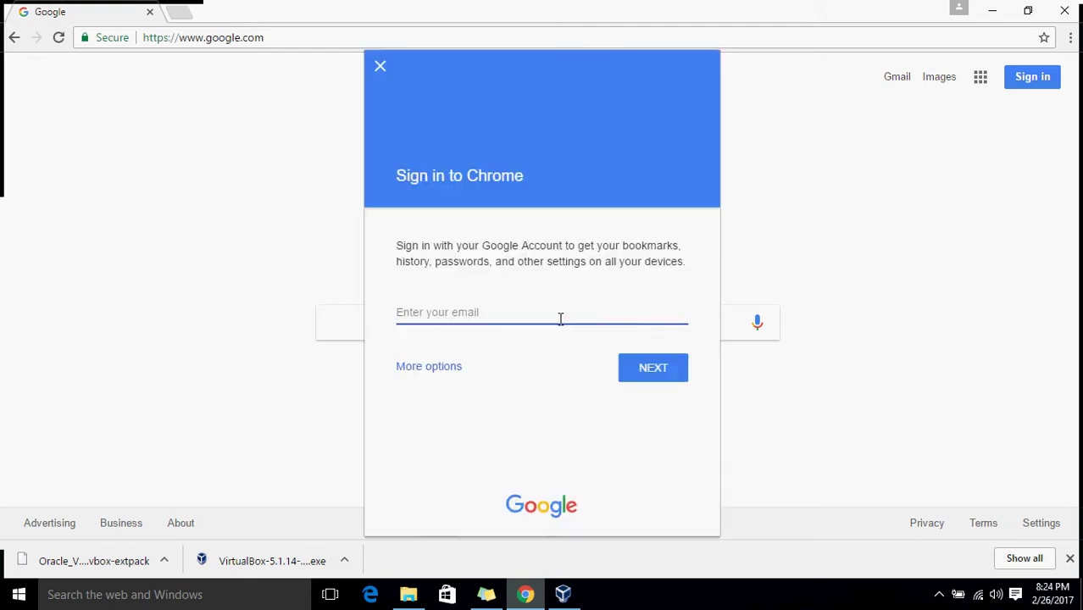
pyautogui.press('Return')
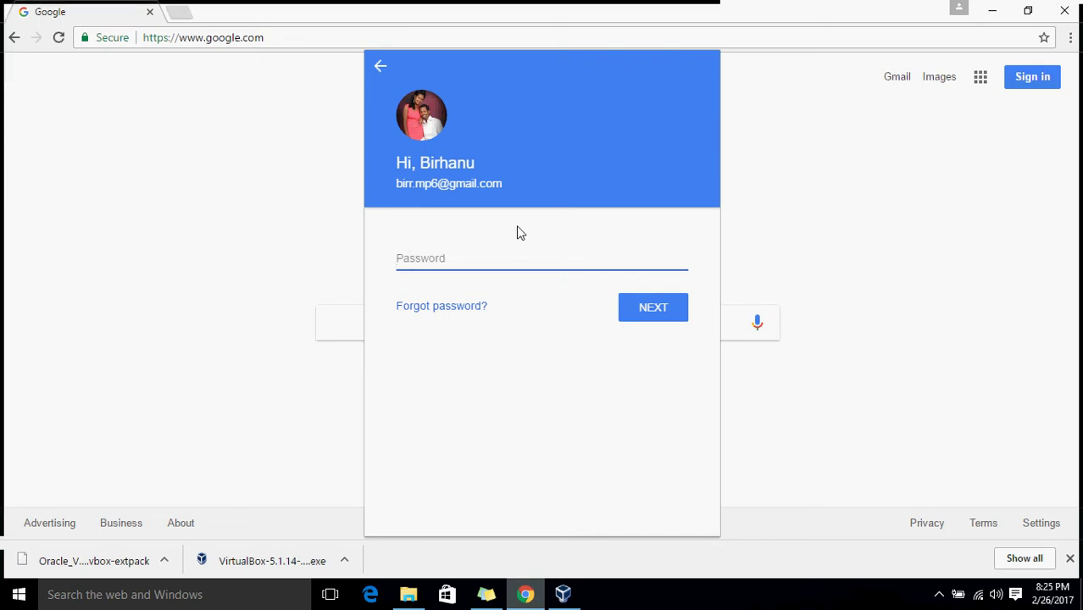
pyautogui.write('••••••••')
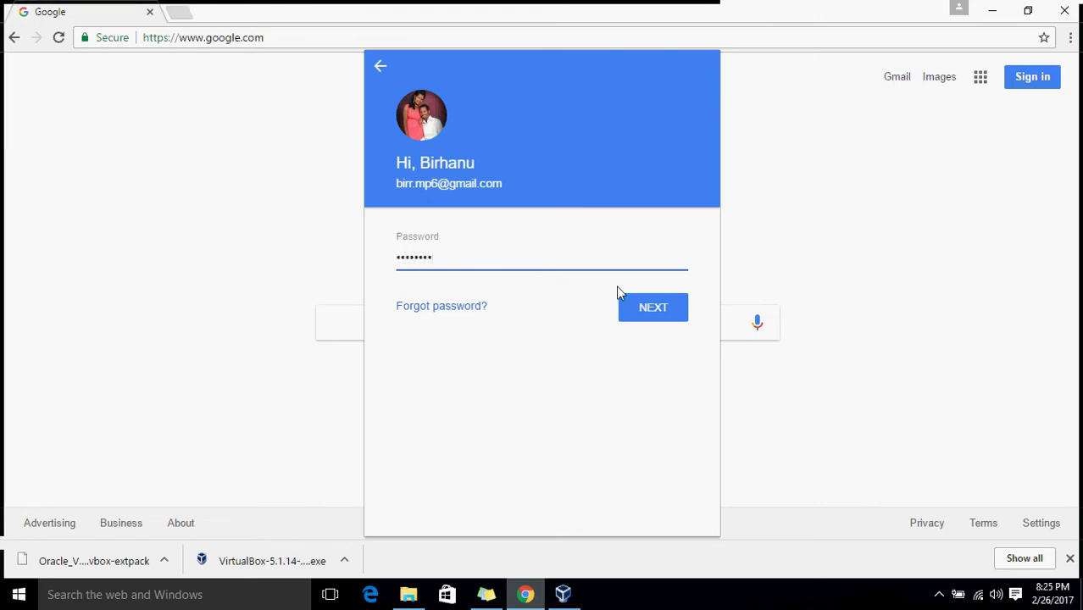
pyautogui.click(632, 308)
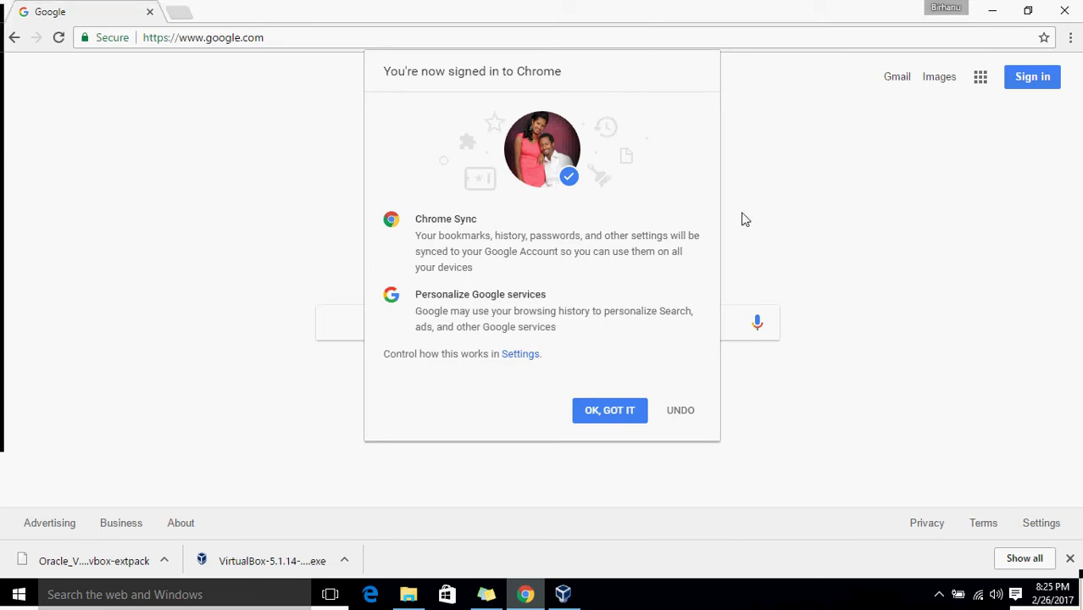
pyautogui.click(610, 411)
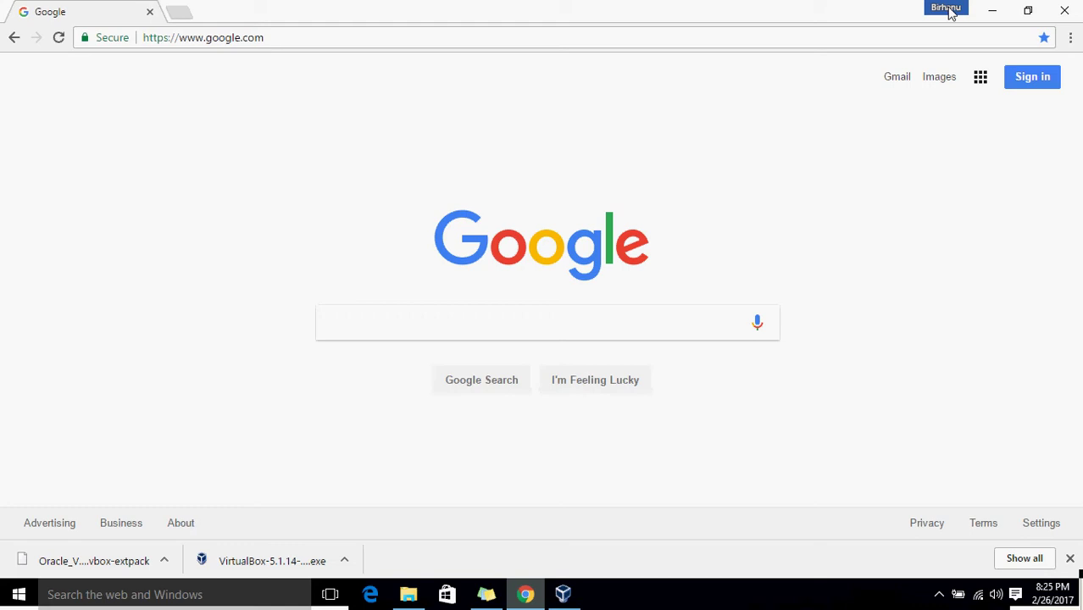
# Glance at the Google apps grid, then open Chrome Settings from the three-dot menu.
pyautogui.click(981, 78)
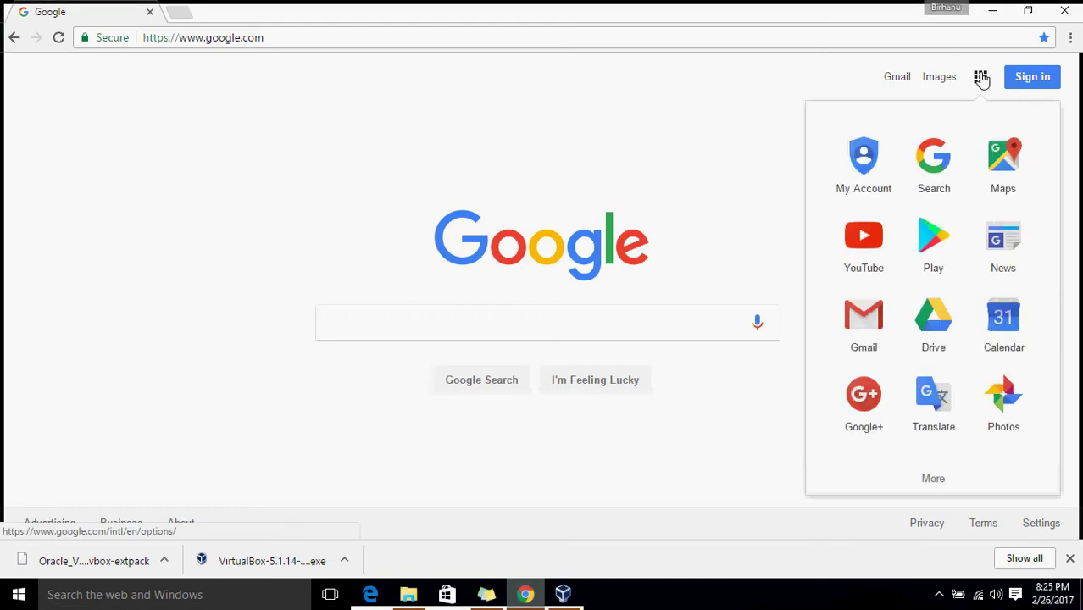
pyautogui.click(757, 142)
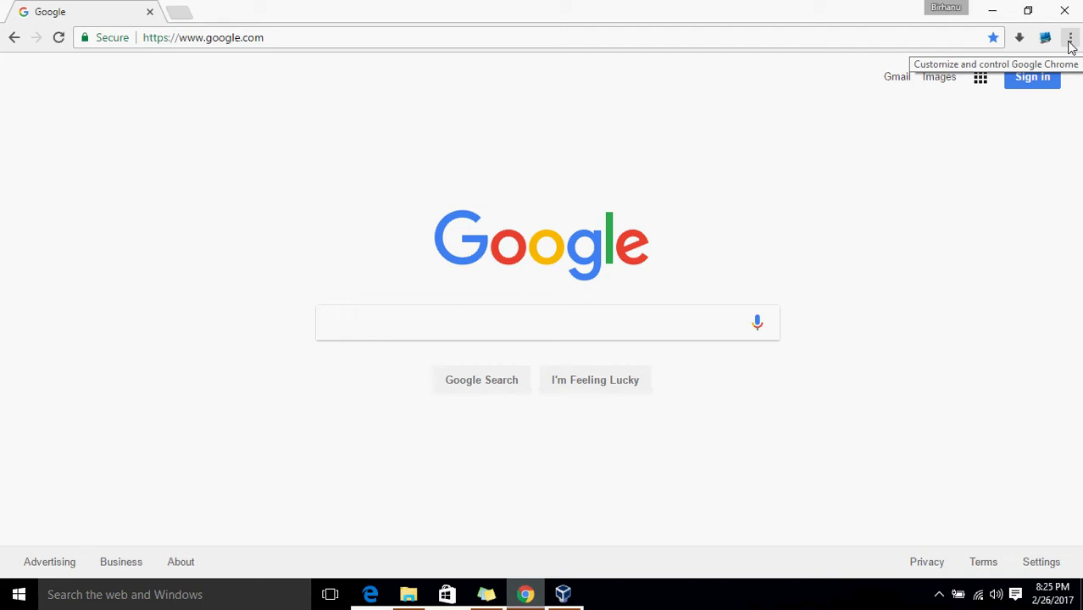
pyautogui.click(1070, 42)
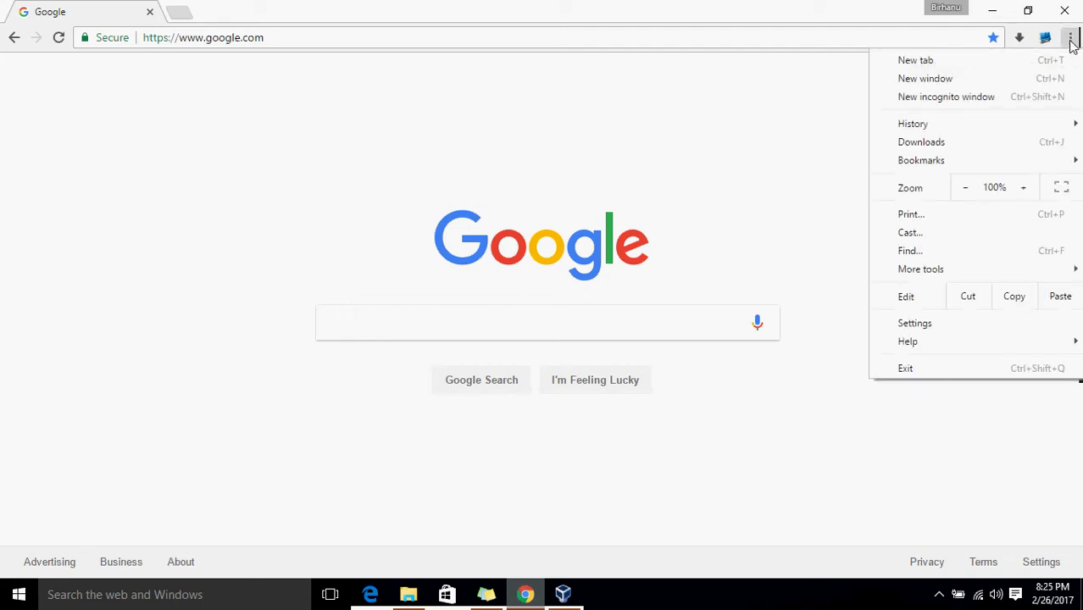
pyautogui.click(937, 329)
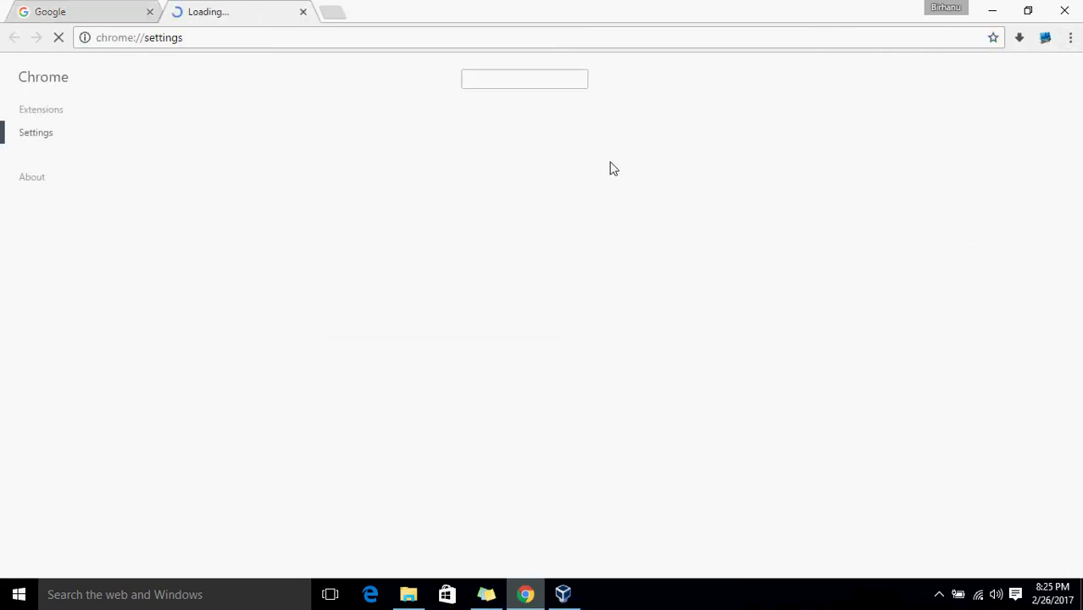
# From the Extensions page, follow Get more extensions to the Chrome Web Store catalogue.
pyautogui.click(52, 115)
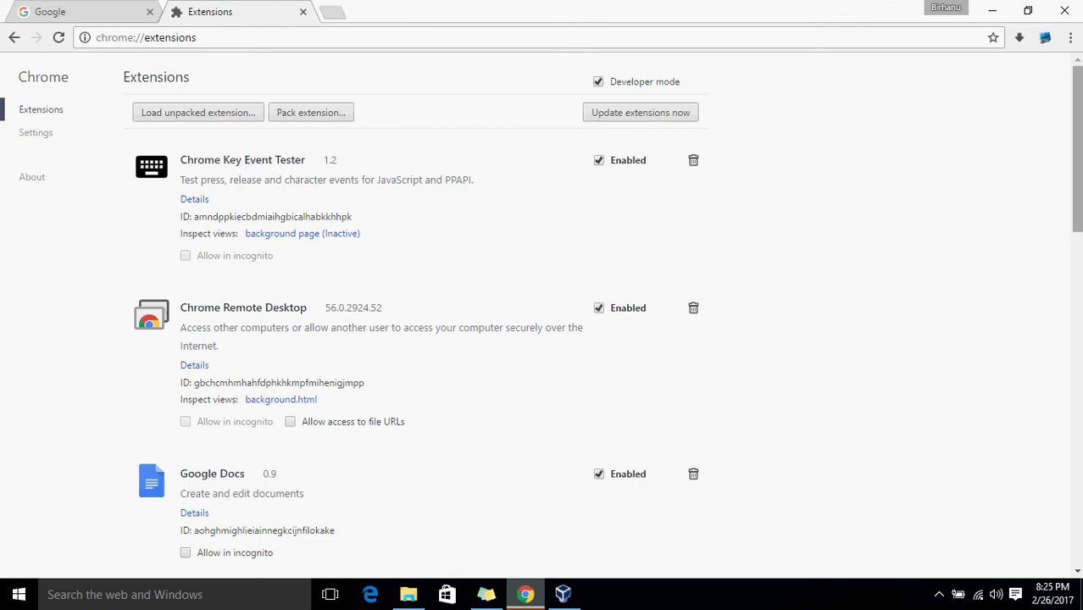
pyautogui.moveTo(1076, 169); pyautogui.dragTo(1059, 514)
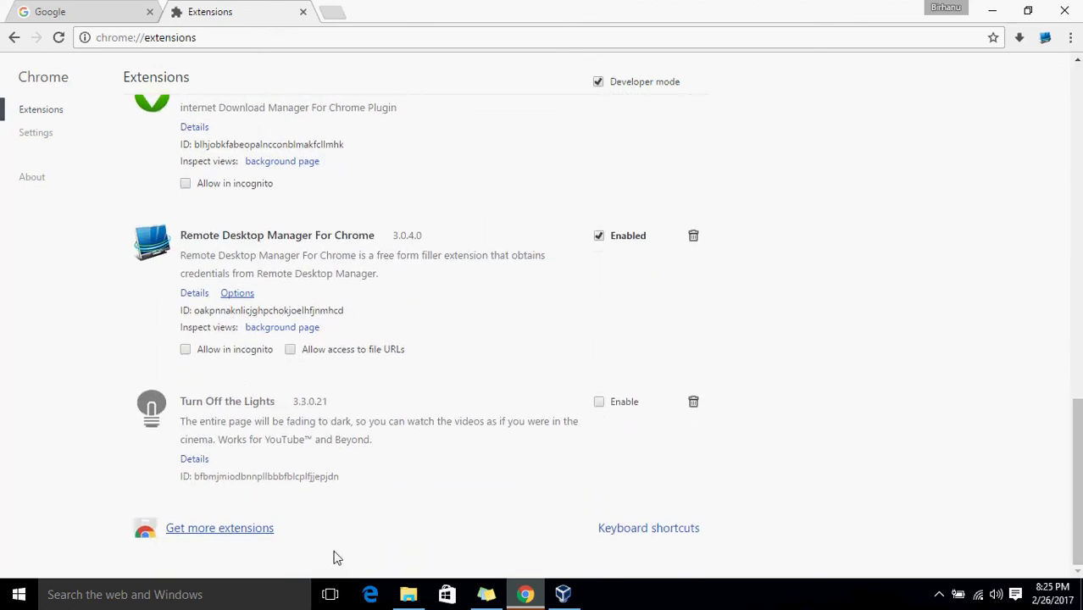
pyautogui.click(265, 531)
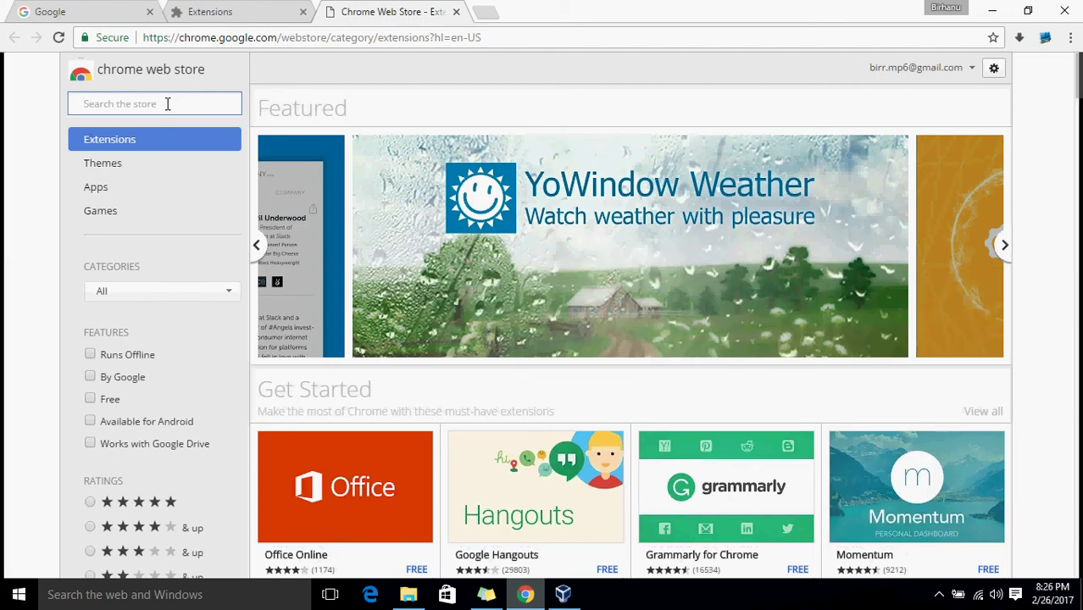
# Search the Web Store for 'google chrome remote desktop' and open the Chrome Remote Desktop app.
pyautogui.write('google ch')
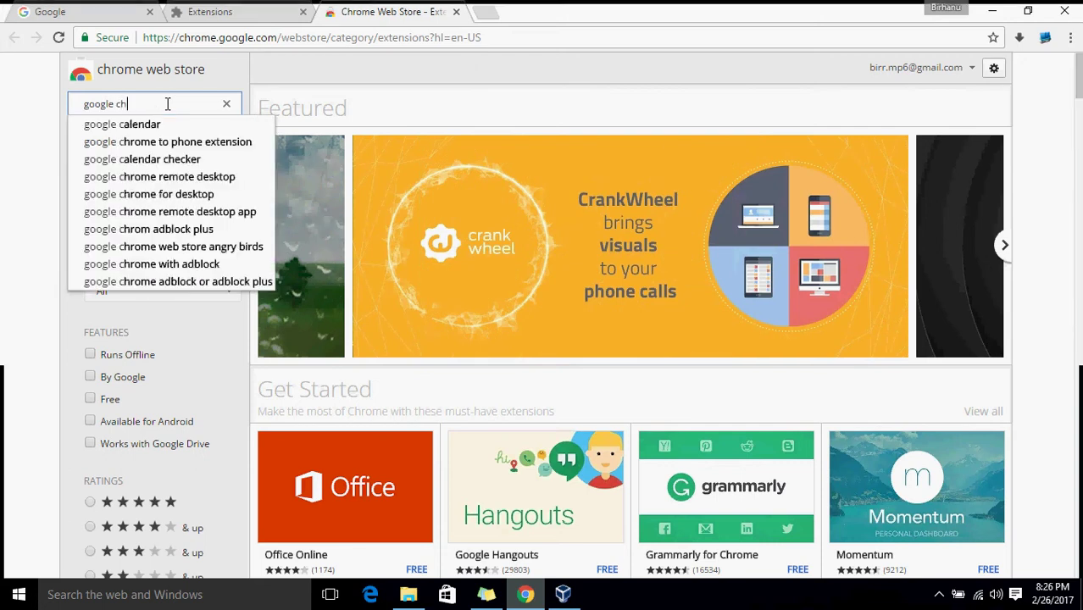
pyautogui.write('rome')
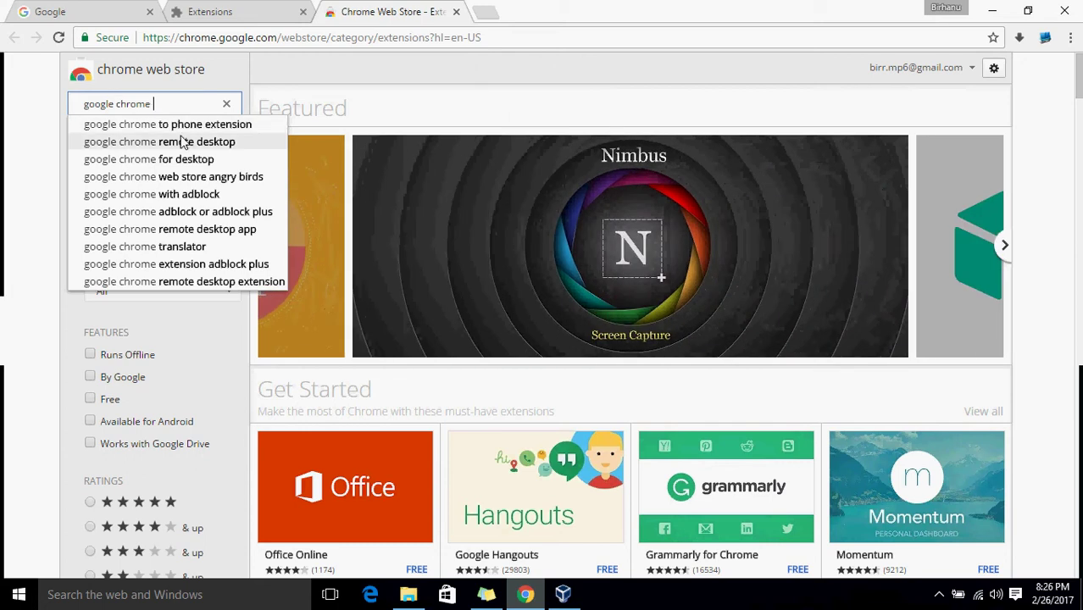
pyautogui.click(181, 142)
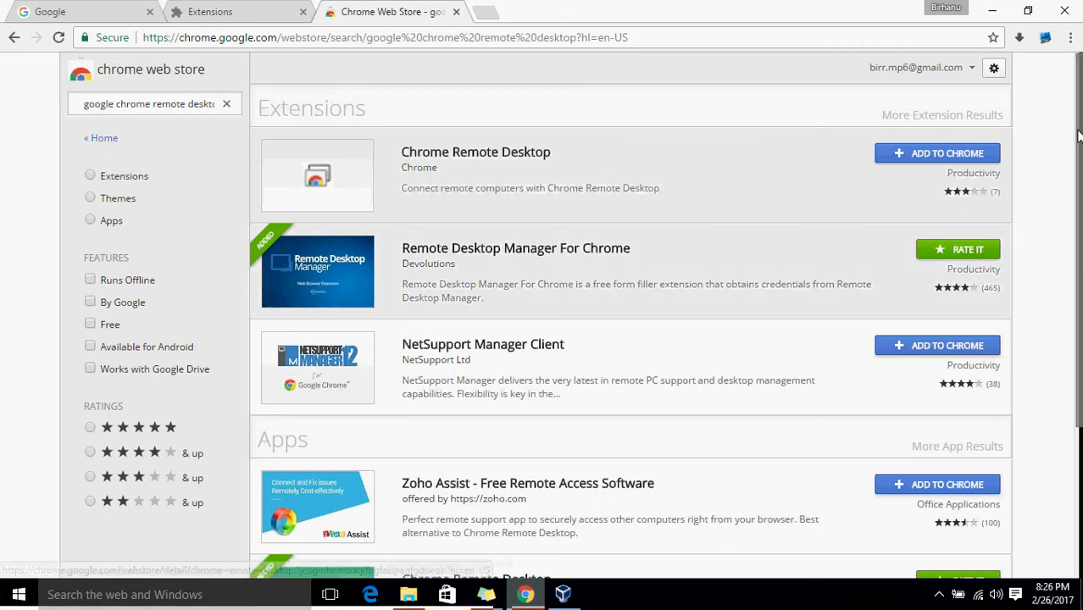
pyautogui.moveTo(1077, 140); pyautogui.dragTo(1077, 259)
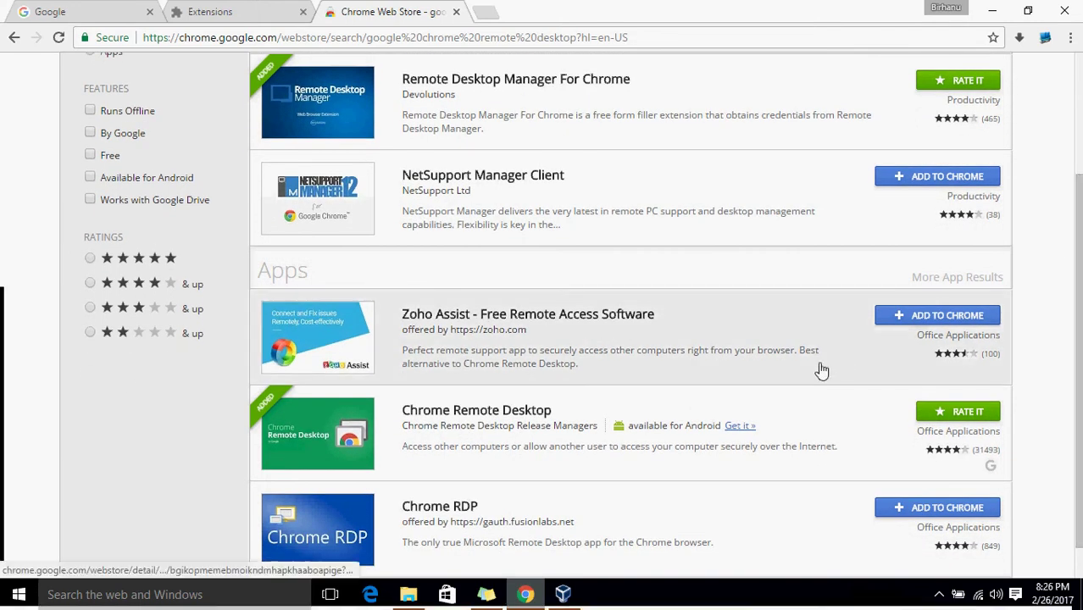
pyautogui.click(539, 411)
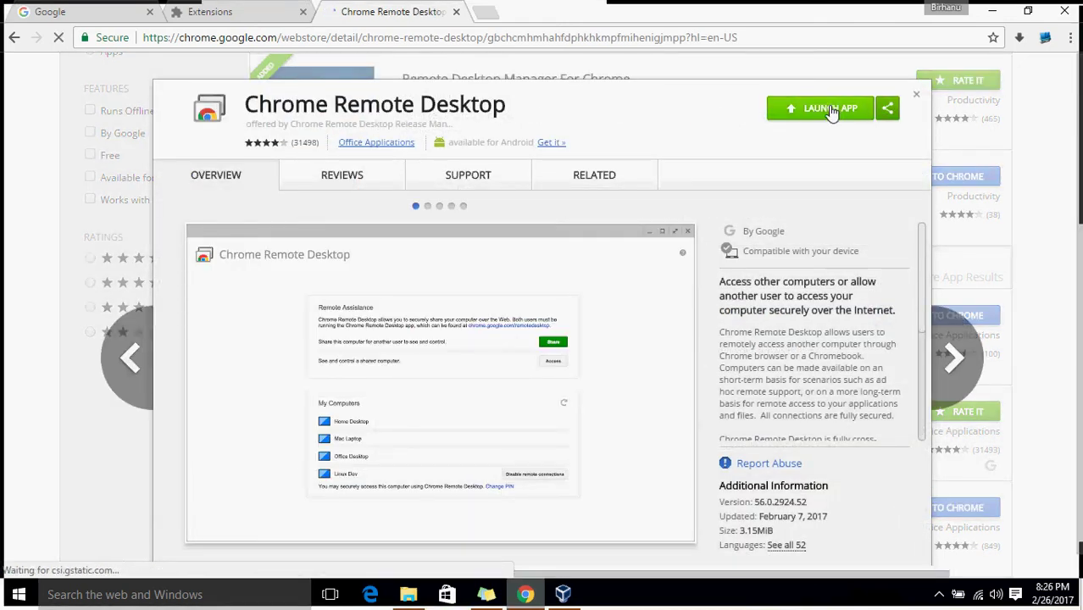
# Close the Chrome Remote Desktop details and review the installed Extensions page.
pyautogui.click(917, 94)
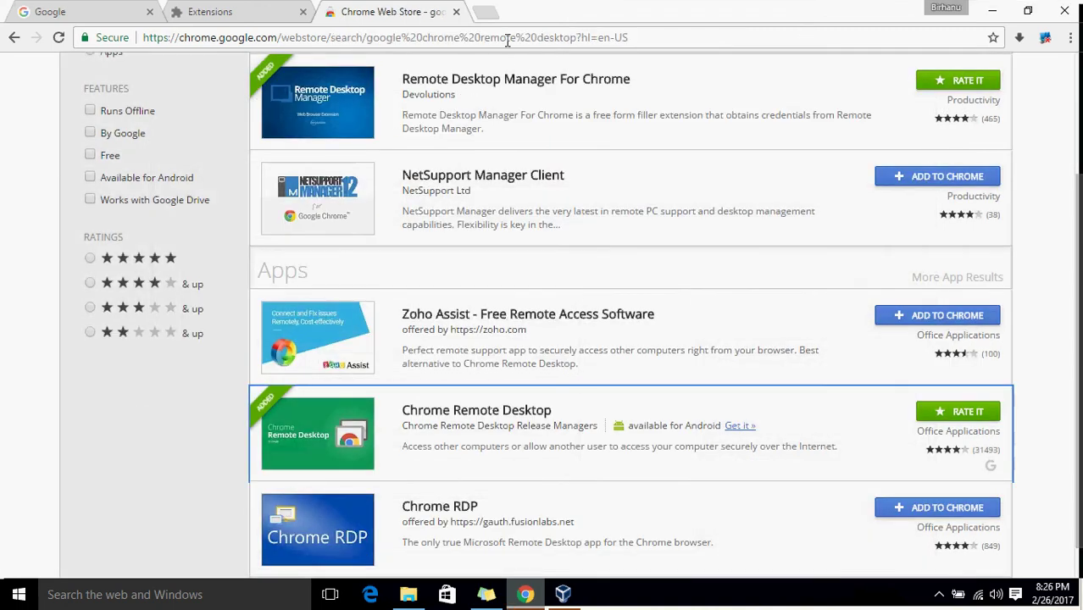
pyautogui.click(263, 10)
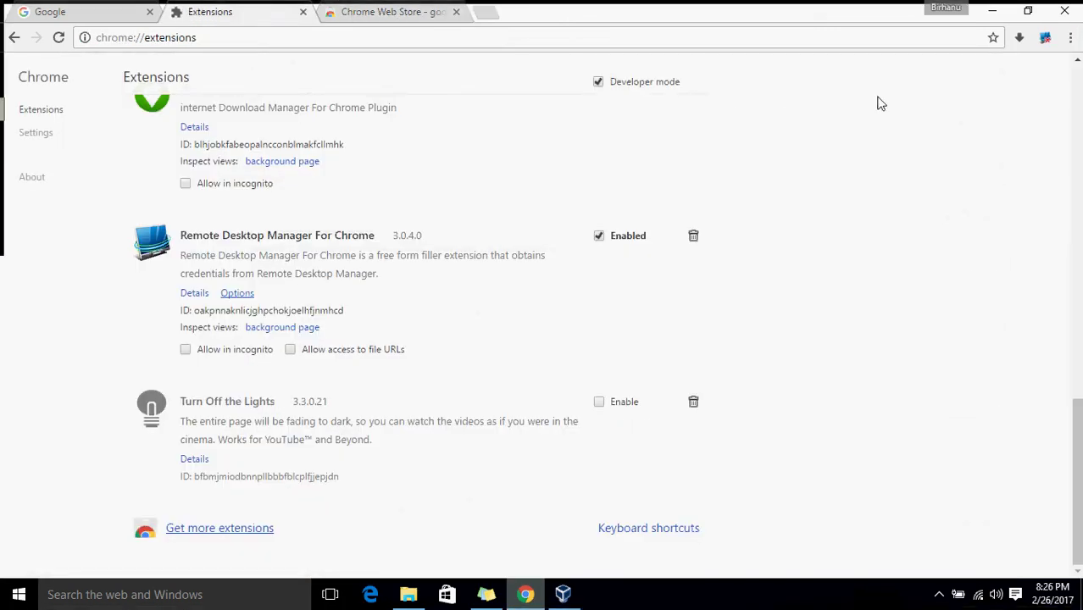
pyautogui.moveTo(1078, 411); pyautogui.dragTo(1049, 87)
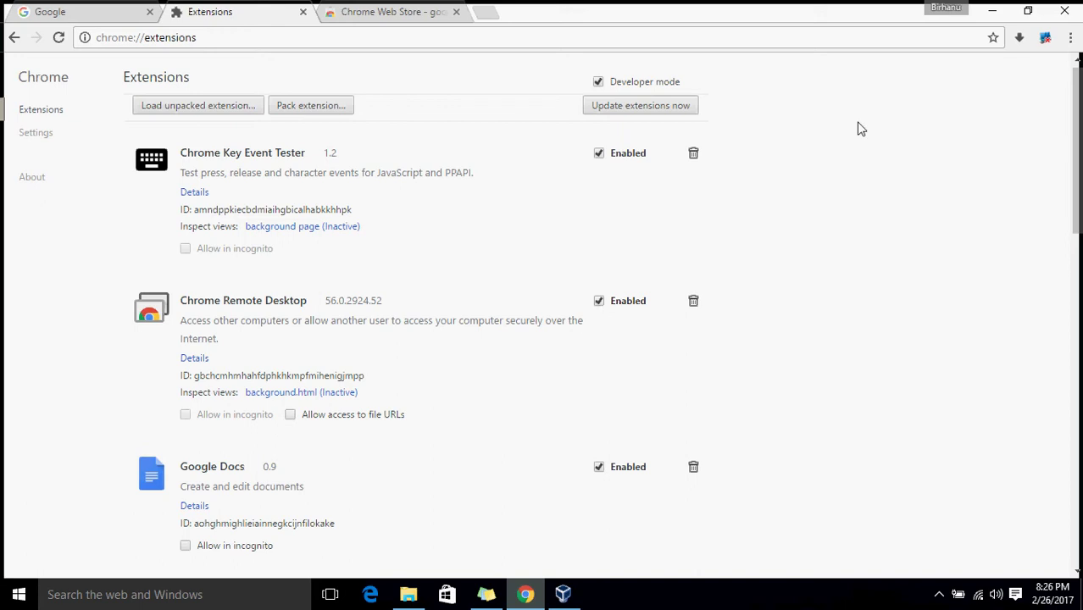
# Check the Google apps list, then reopen Chrome Remote Desktop details from the search results.
pyautogui.click(115, 19)
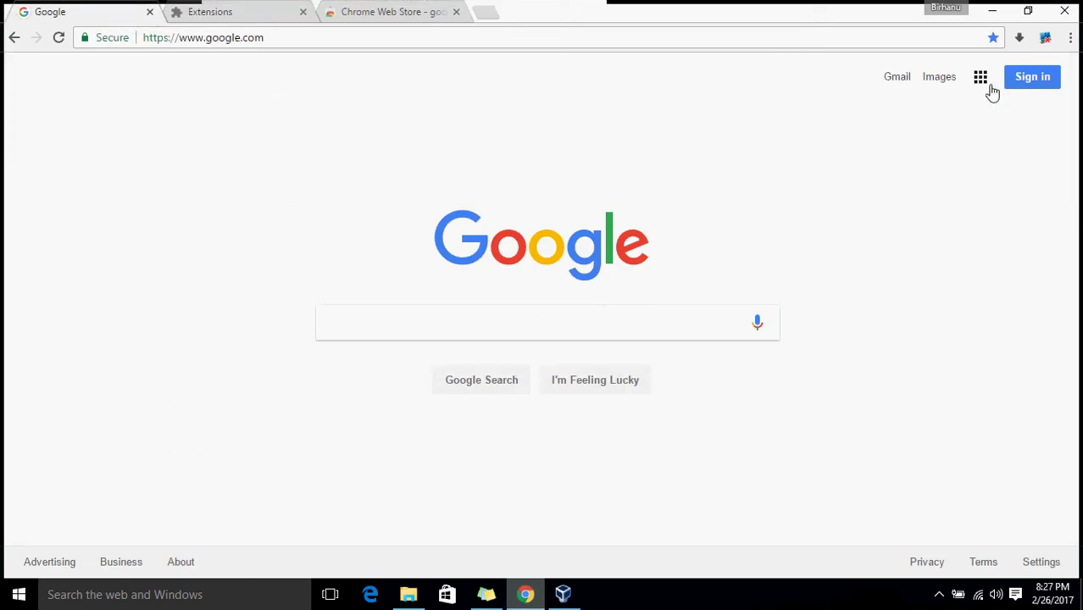
pyautogui.click(984, 84)
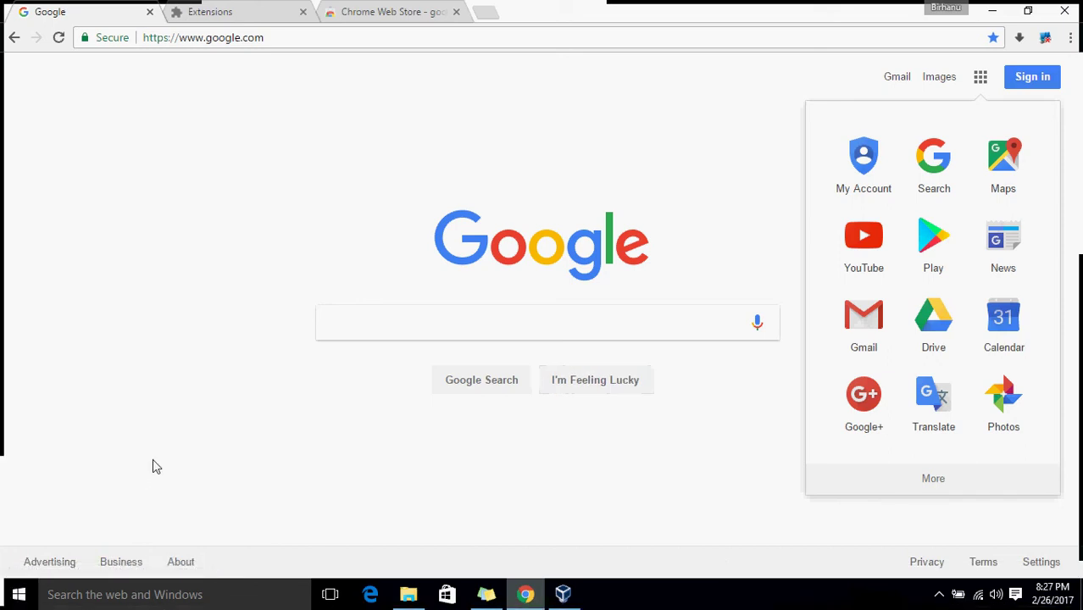
pyautogui.click(292, 12)
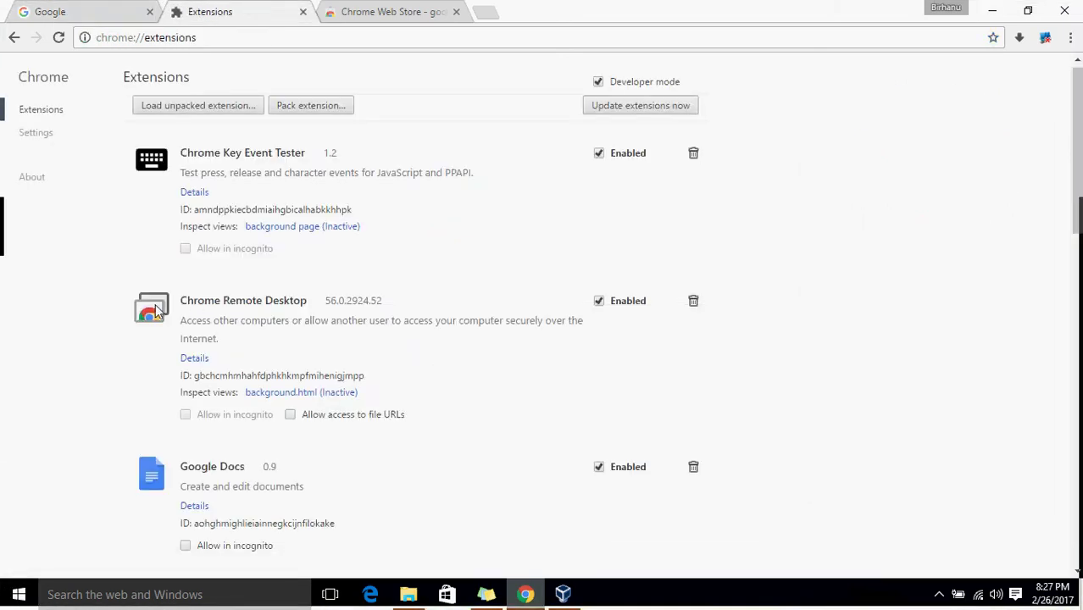
pyautogui.click(368, 12)
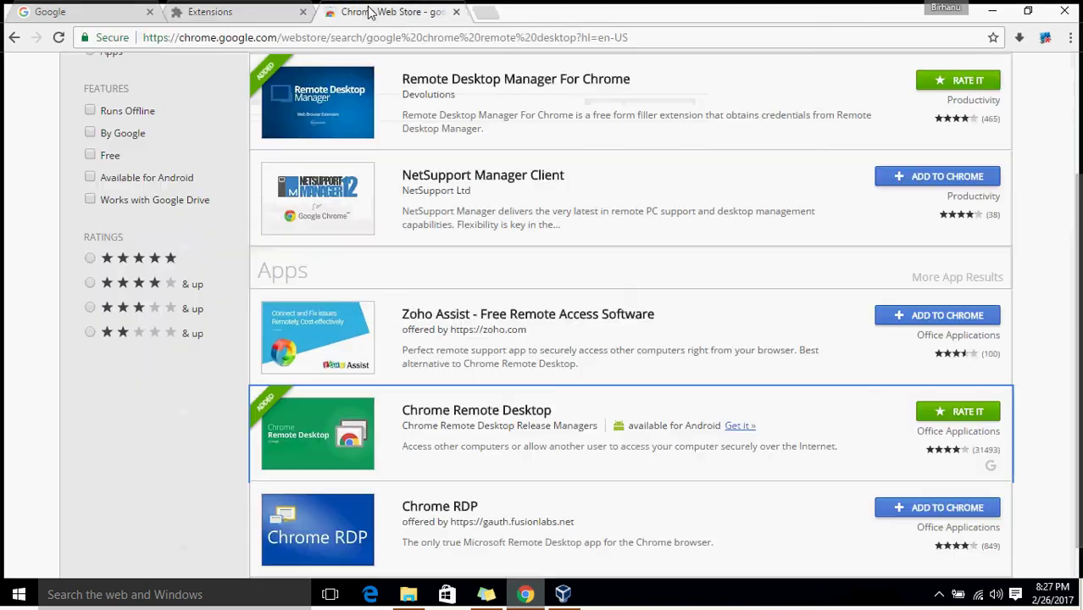
pyautogui.click(377, 428)
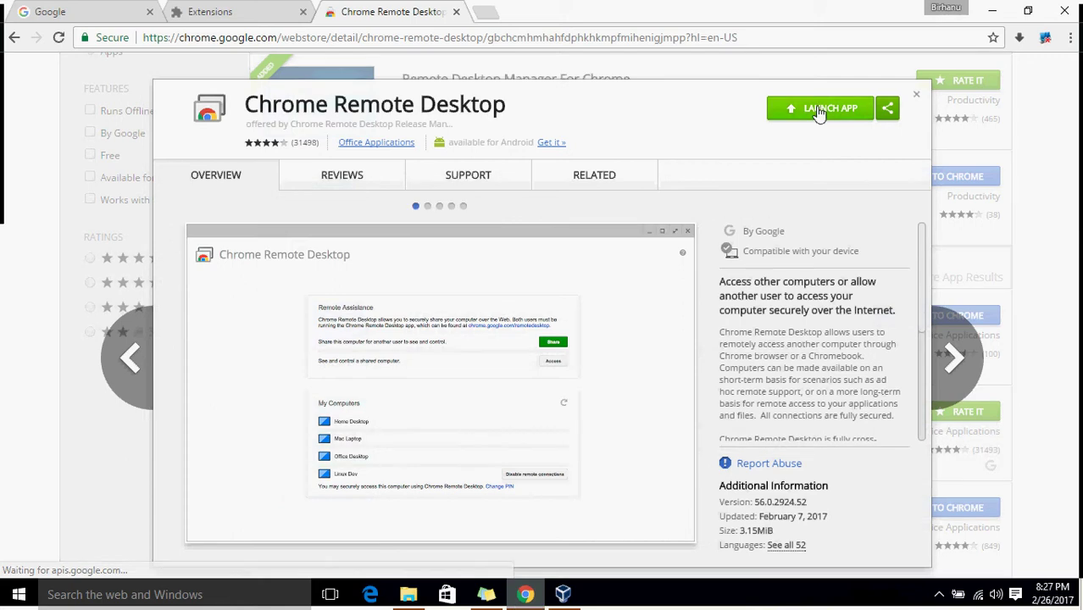
# Launch Chrome Remote Desktop and expand My Computers to show the four registered computers.
pyautogui.click(818, 110)
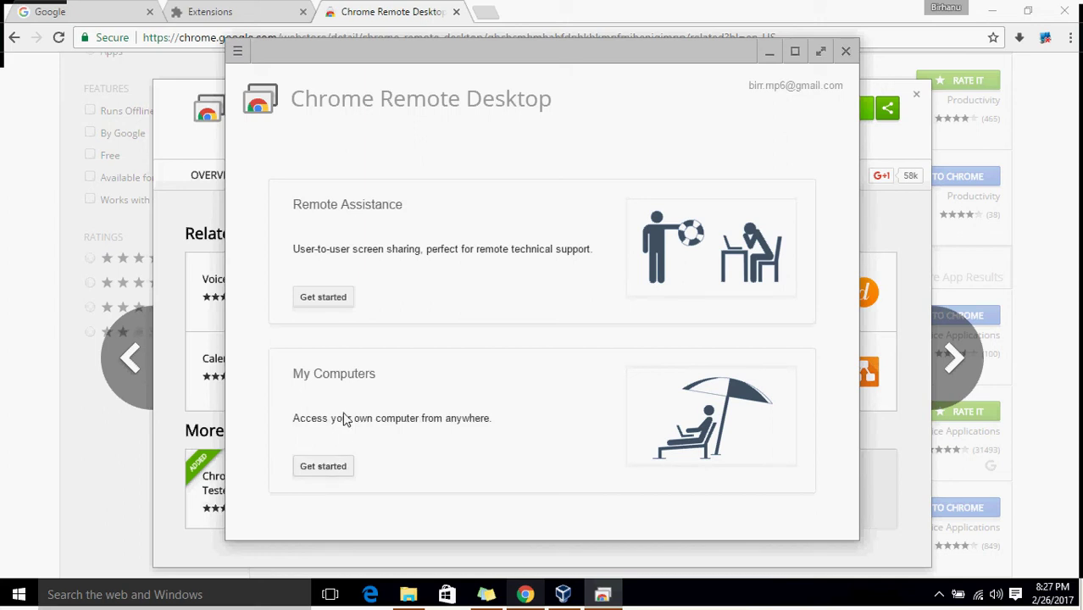
pyautogui.click(320, 468)
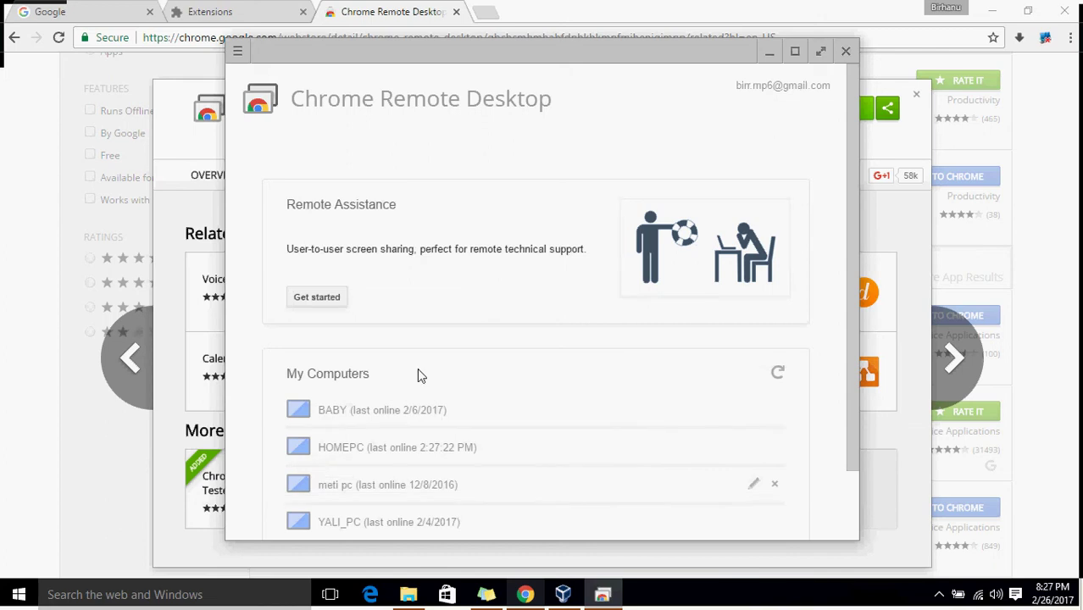
pyautogui.moveTo(851, 210); pyautogui.dragTo(846, 343)
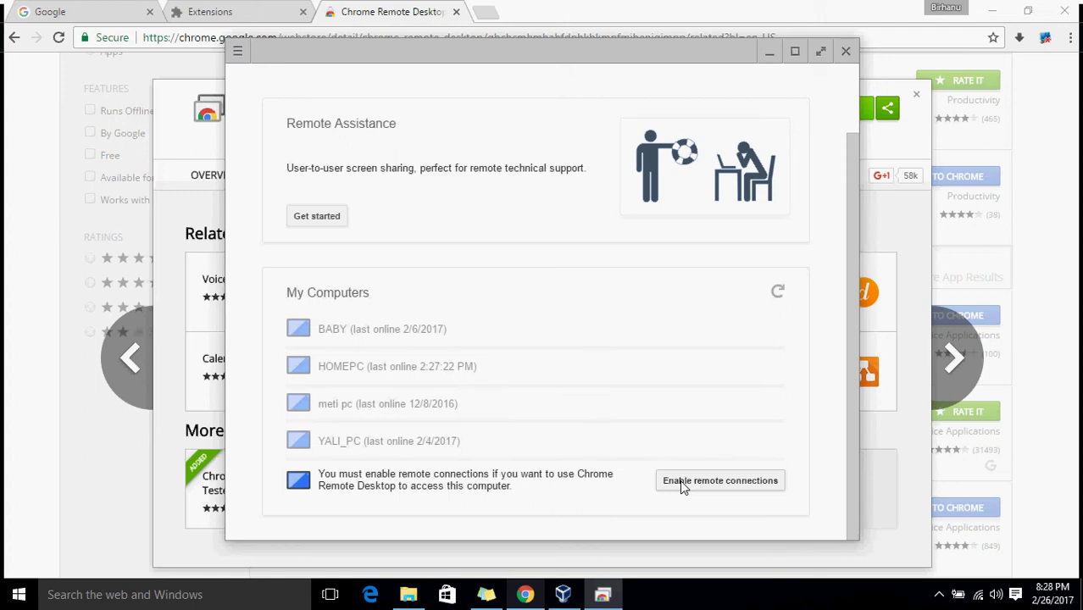
# Enable remote connections, accept the terms to download the host installer, and set Chrome as opener.
pyautogui.click(683, 485)
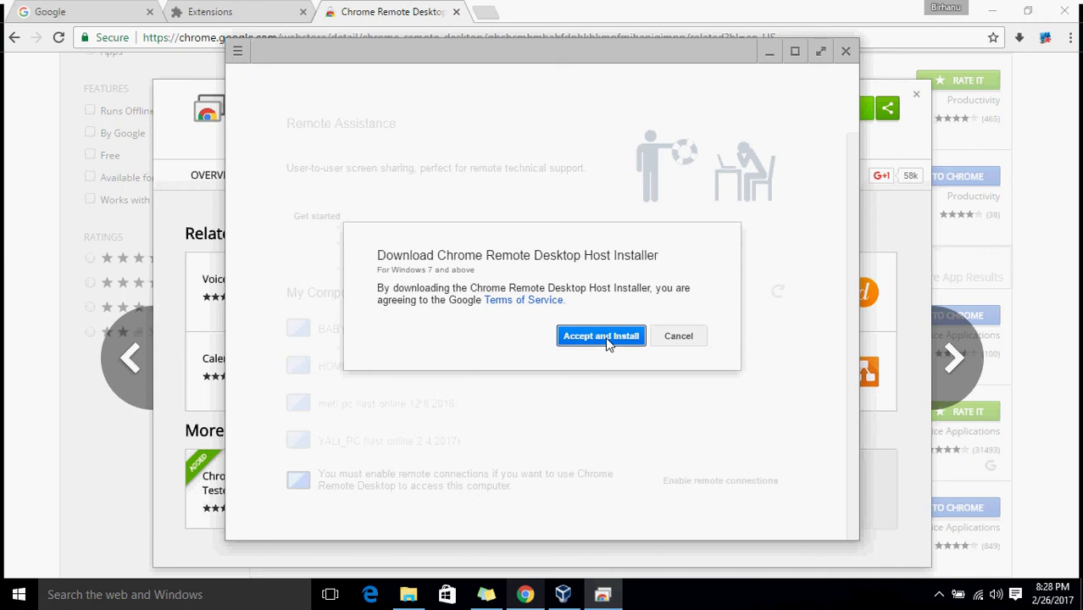
pyautogui.click(606, 343)
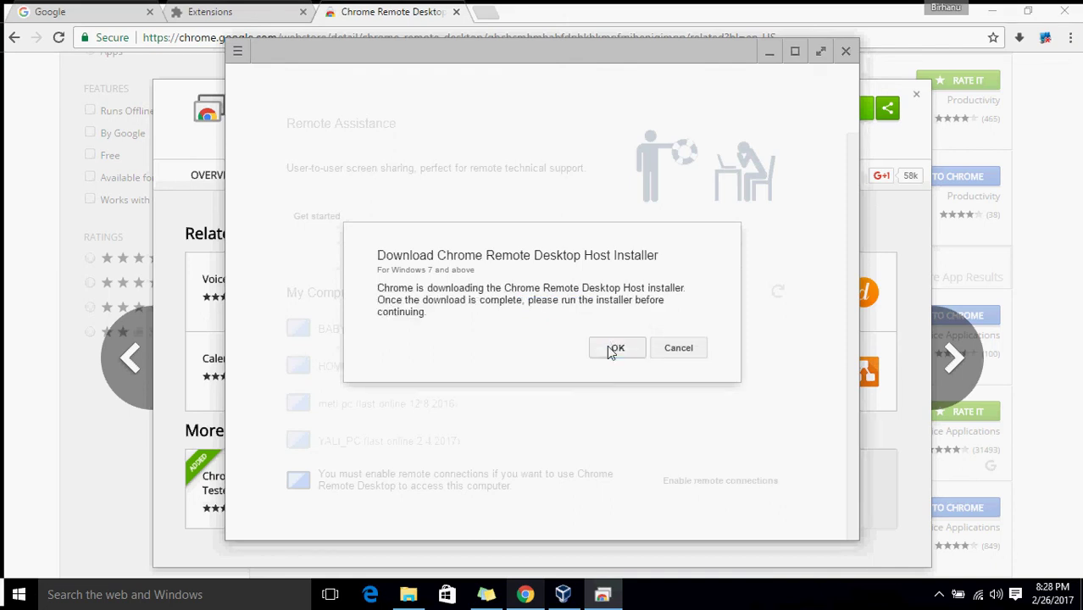
pyautogui.click(577, 322)
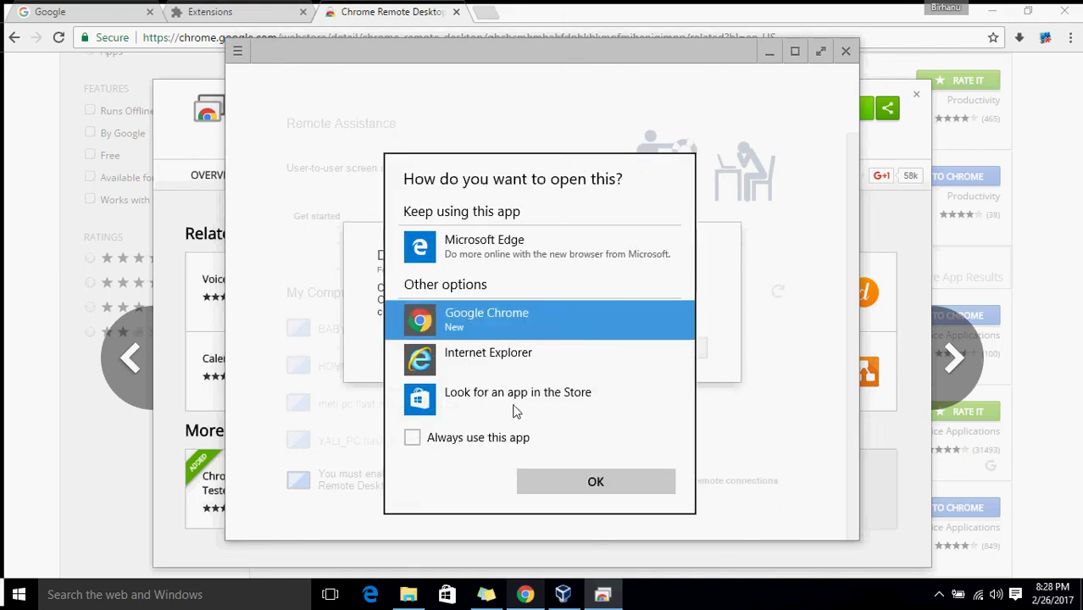
pyautogui.click(491, 438)
pyautogui.click(566, 482)
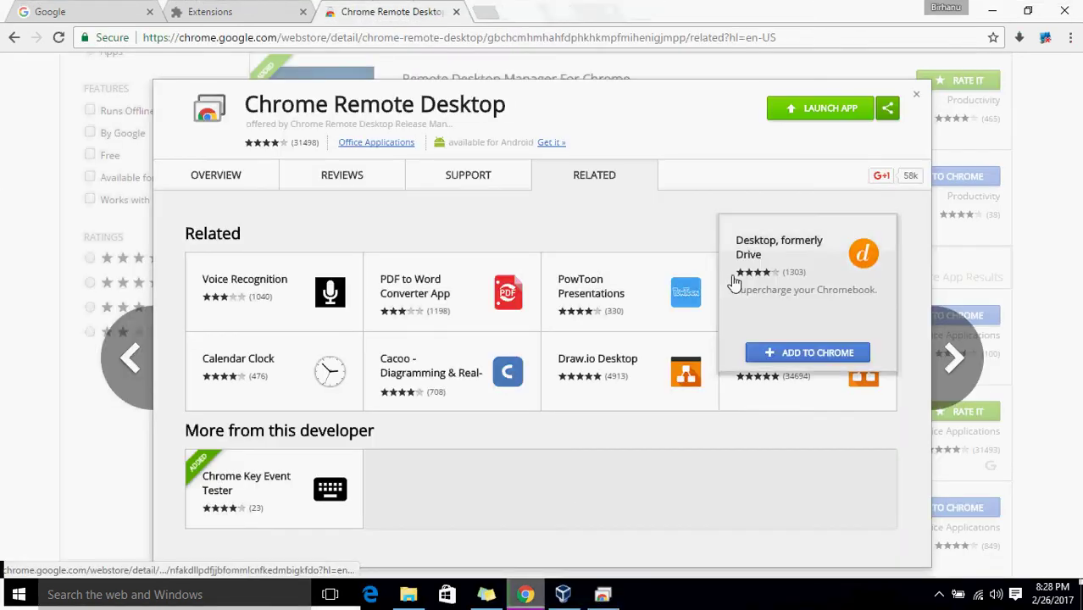
# Close the store overlay and show the downloads list with chromeremotedesktophost.msi (8.2MB).
pyautogui.click(1018, 40)
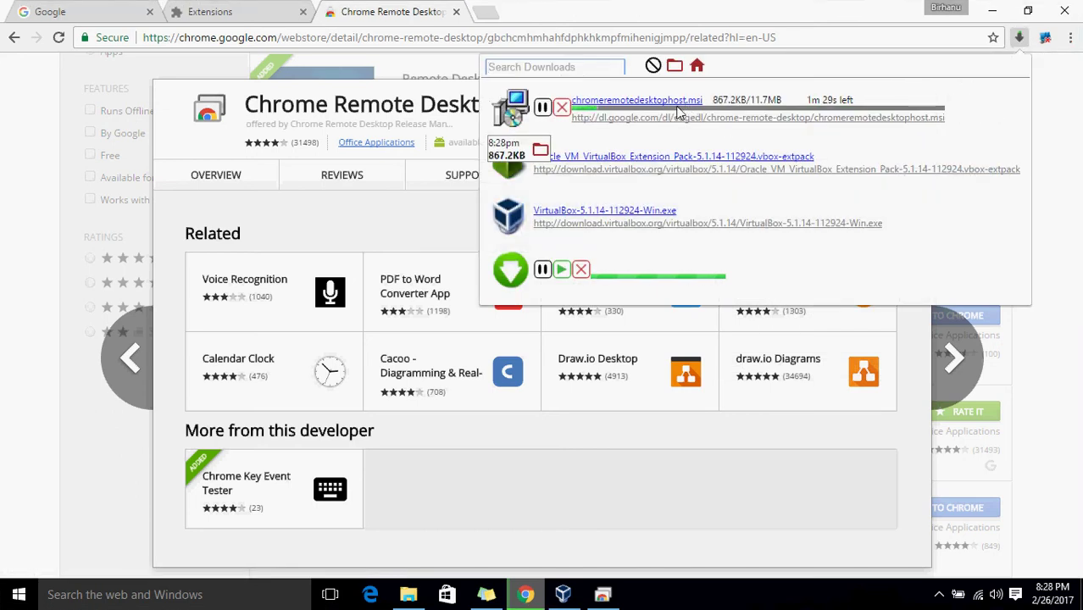
pyautogui.click(426, 92)
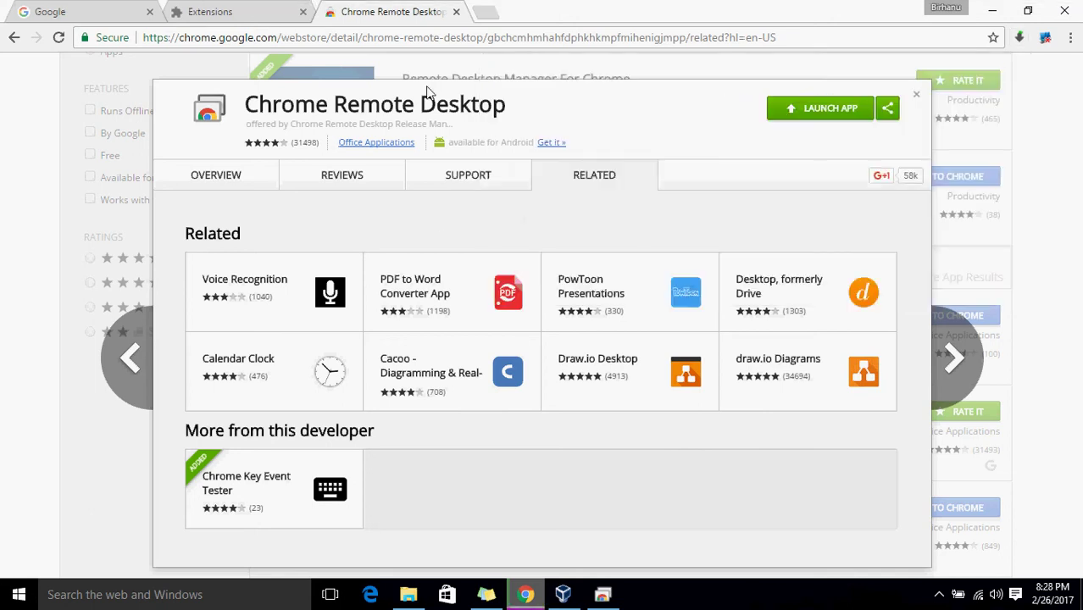
pyautogui.click(917, 97)
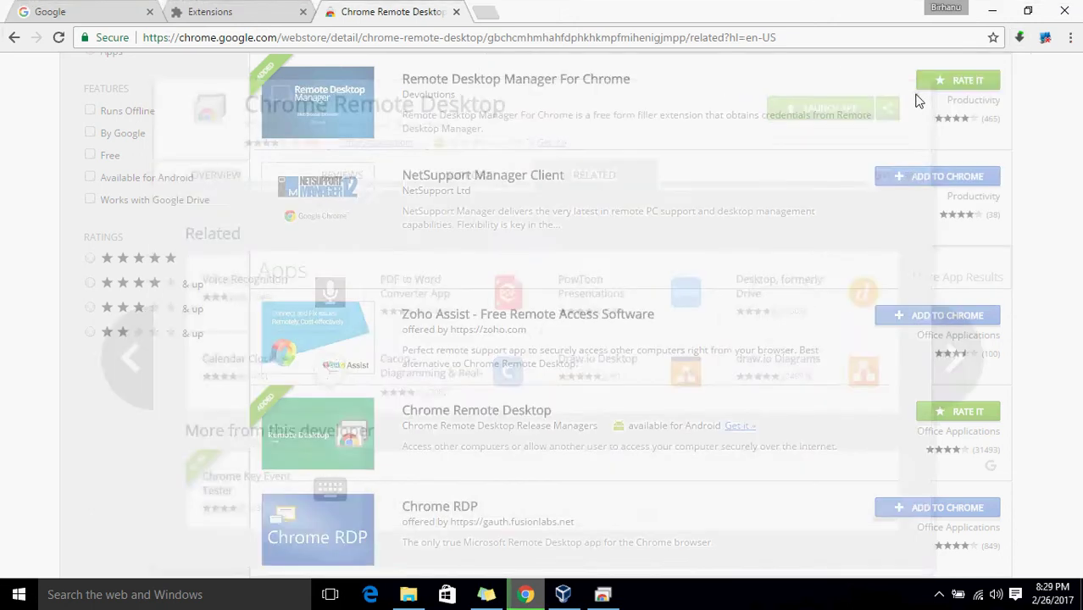
pyautogui.click(991, 10)
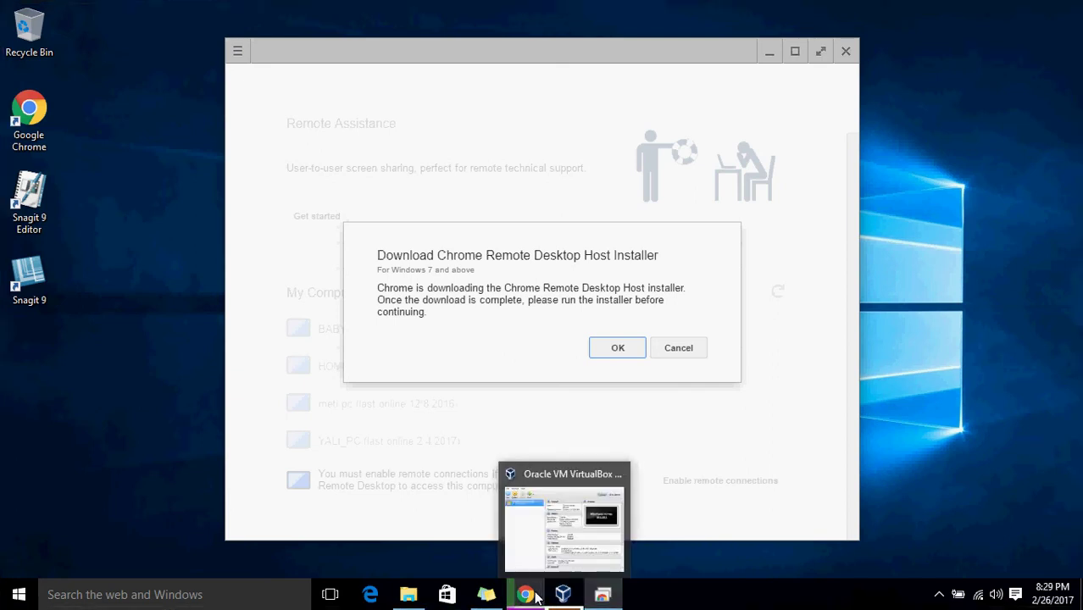
pyautogui.click(531, 530)
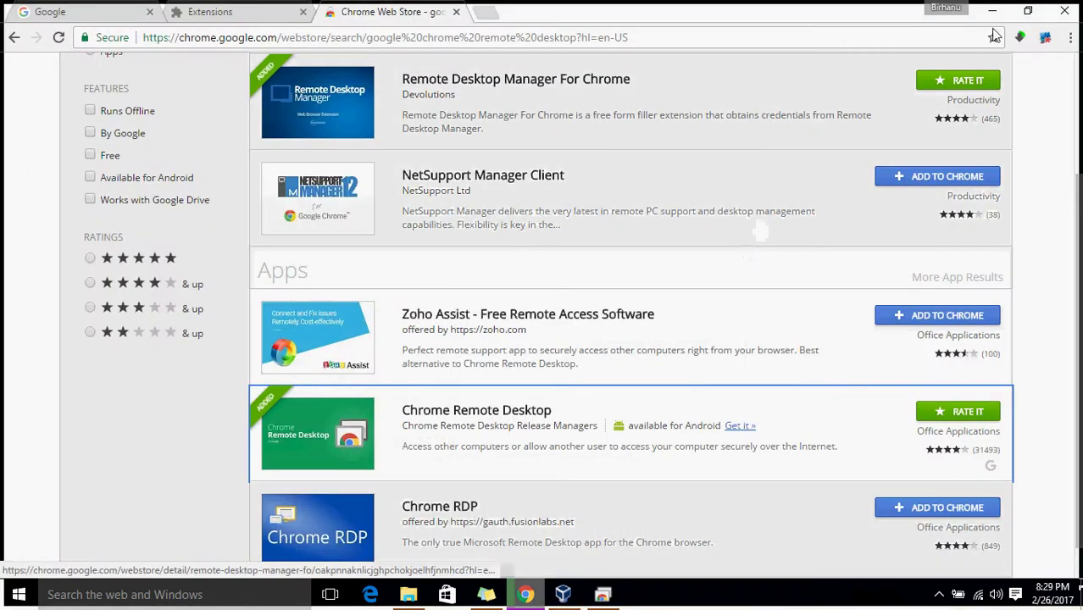
pyautogui.click(1020, 39)
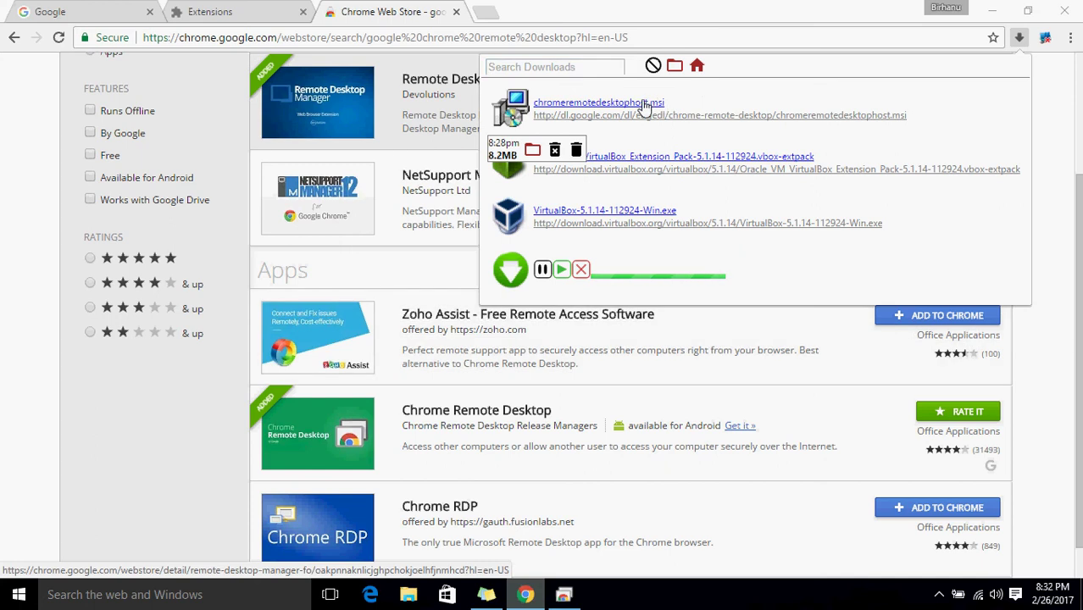
# Run chromeremotedesktophost.msi and return to the Chrome Remote Desktop window.
pyautogui.click(644, 103)
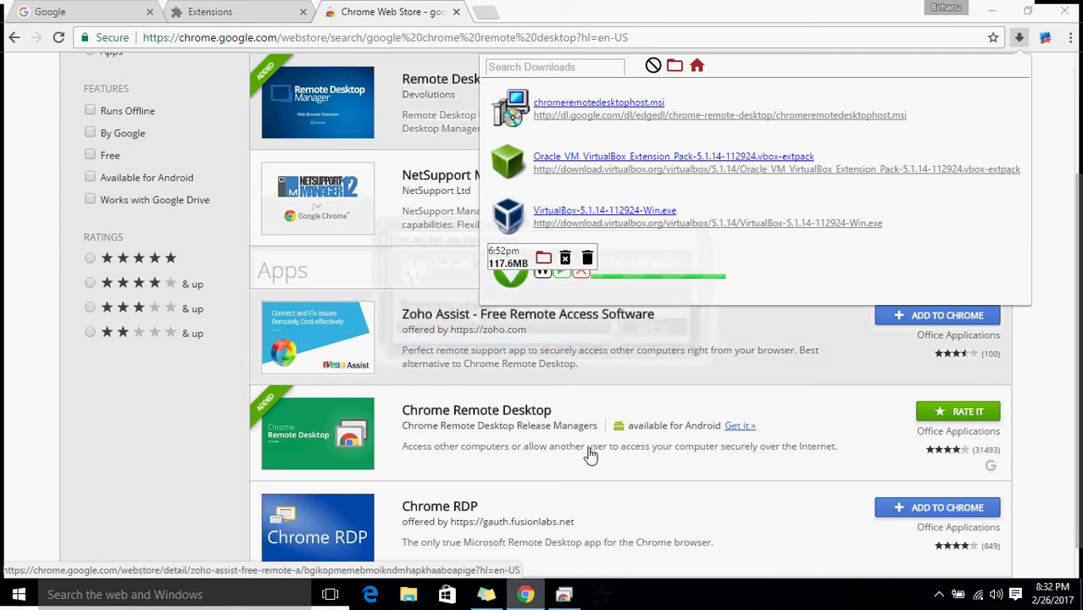
pyautogui.click(564, 595)
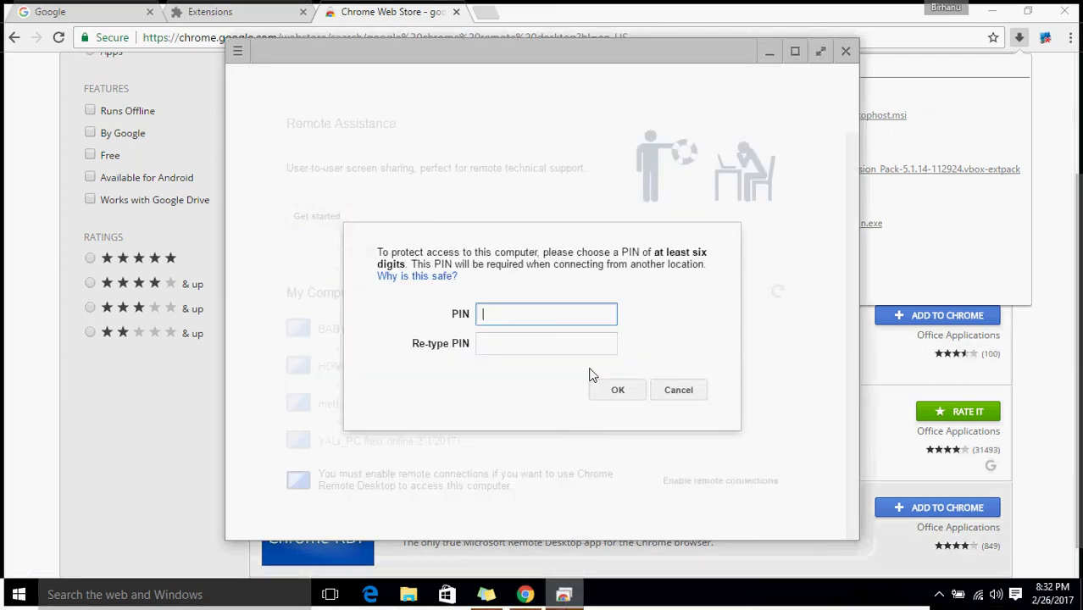
pyautogui.click(527, 232)
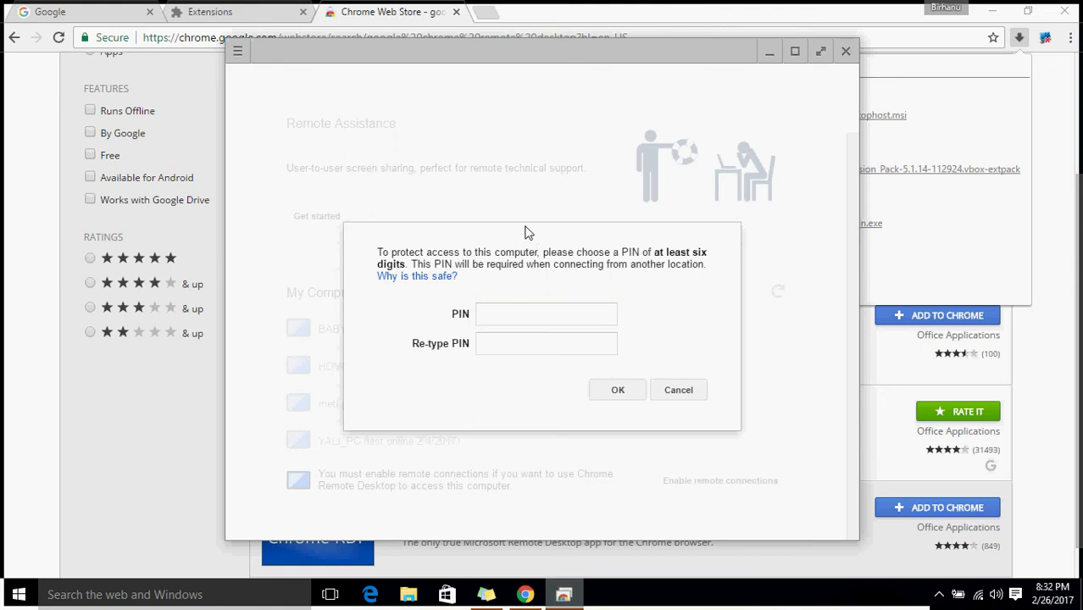
# Set and confirm a seven-digit PIN for remote connections to this computer.
pyautogui.click(503, 314)
pyautogui.write('1234567')
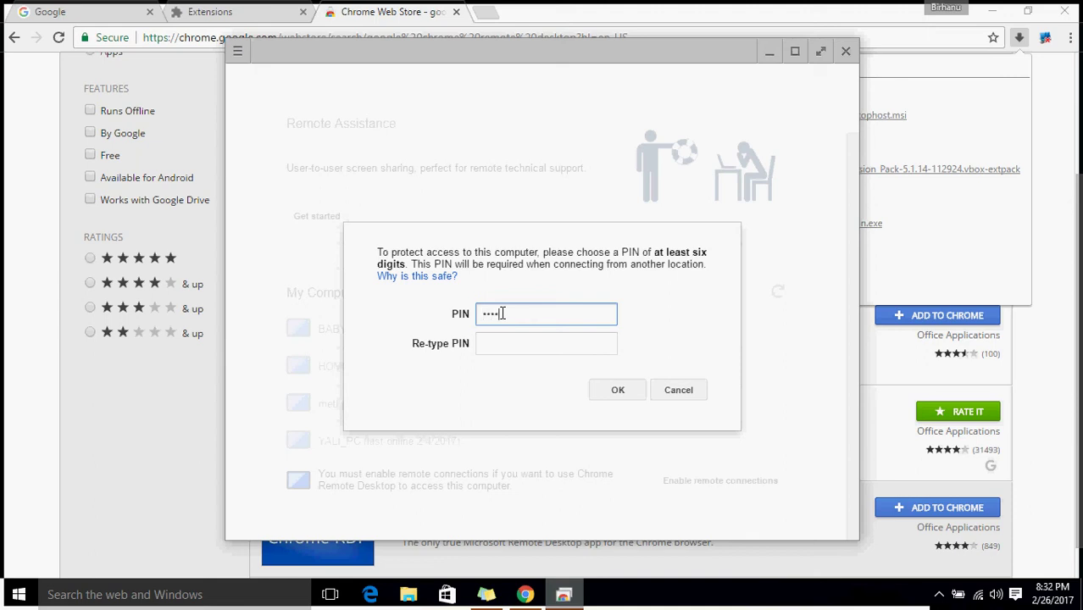
pyautogui.press('Tab')
pyautogui.write('12')
pyautogui.press('BackSpace')
pyautogui.press('BackSpace')
pyautogui.write('1234567')
pyautogui.click(621, 391)
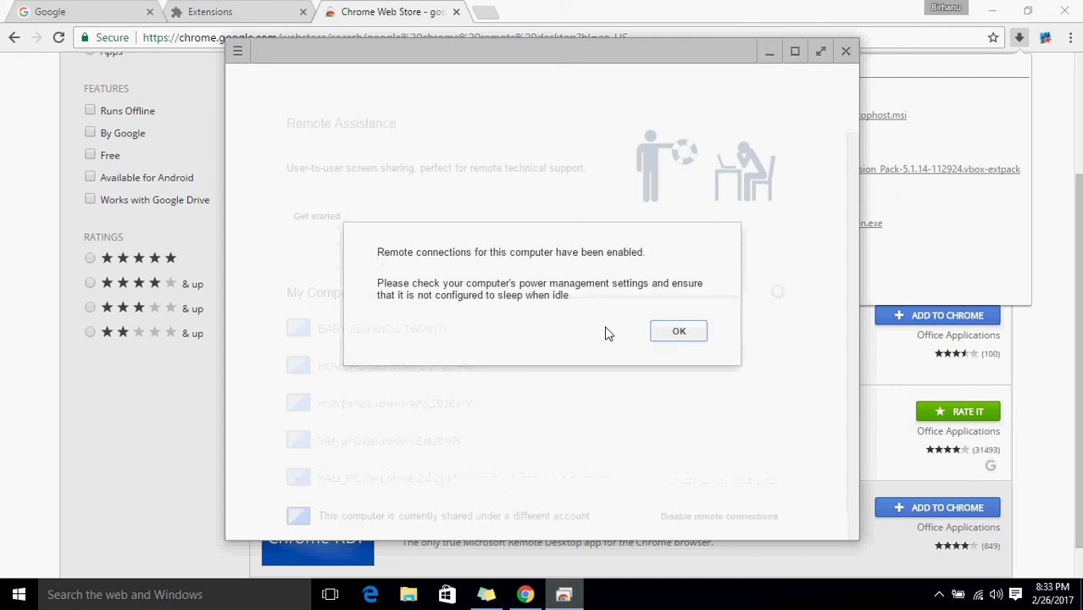
# Dismiss the remote-connections-enabled confirmation and scroll through the My Computers list.
pyautogui.click(678, 332)
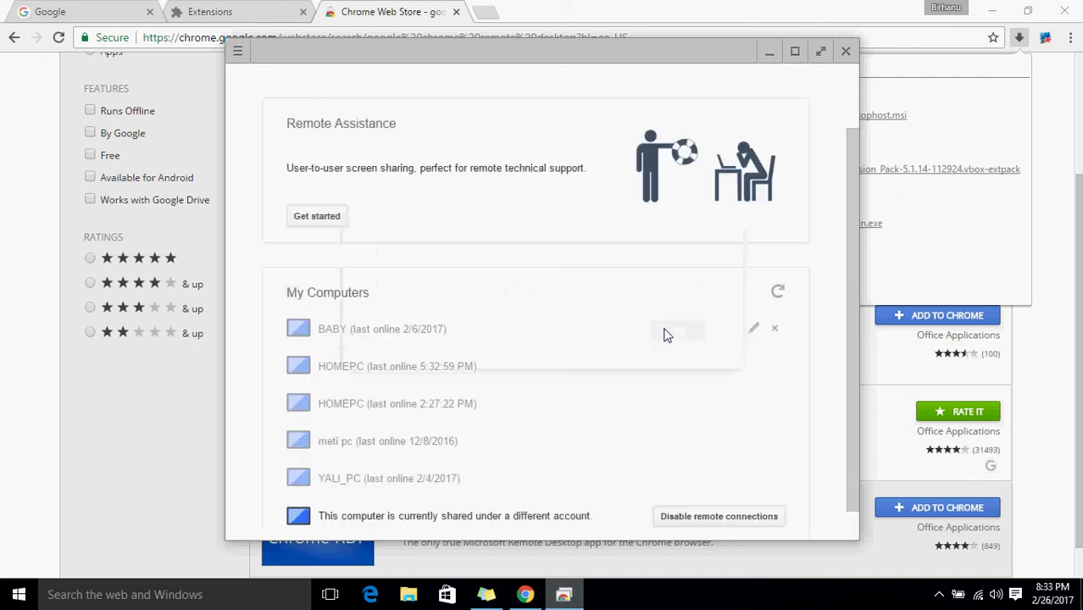
pyautogui.moveTo(850, 185); pyautogui.dragTo(844, 277)
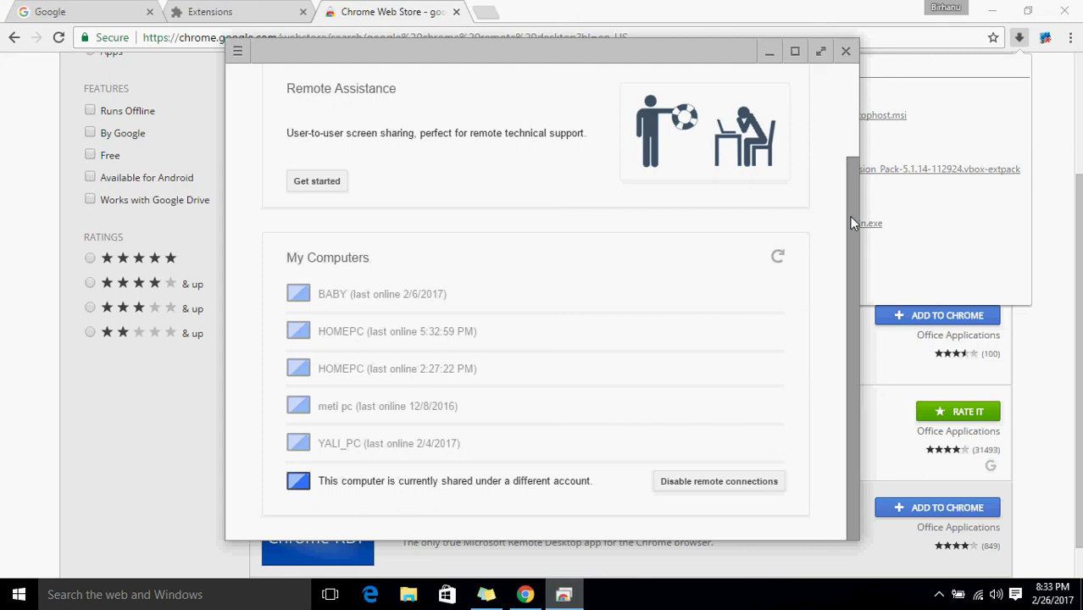
pyautogui.moveTo(849, 178); pyautogui.dragTo(847, 50)
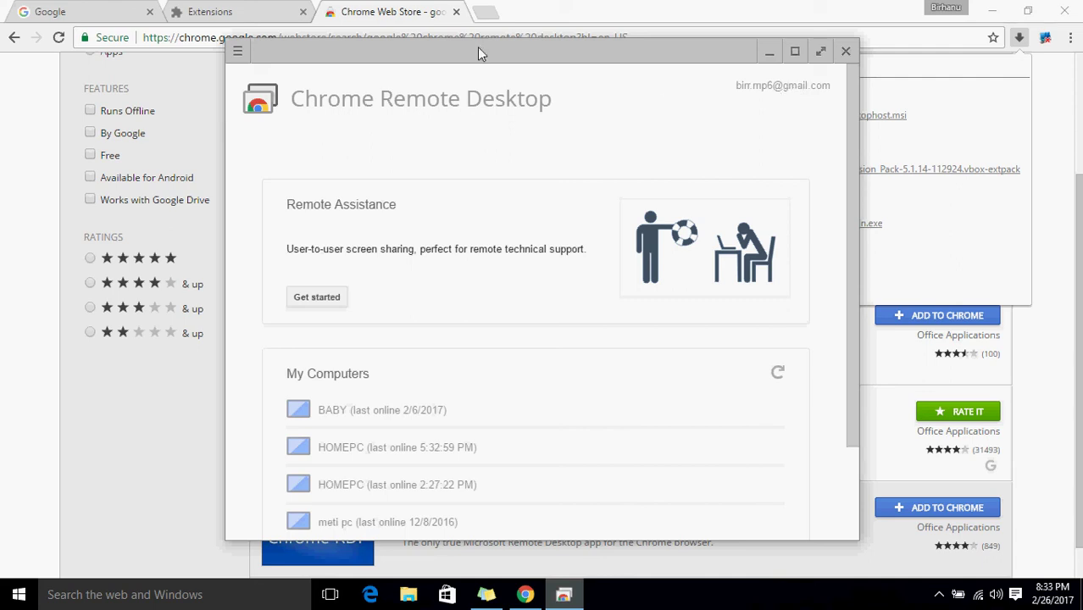
# Open and close the app's main menu, then review the computers' last-online times.
pyautogui.click(238, 52)
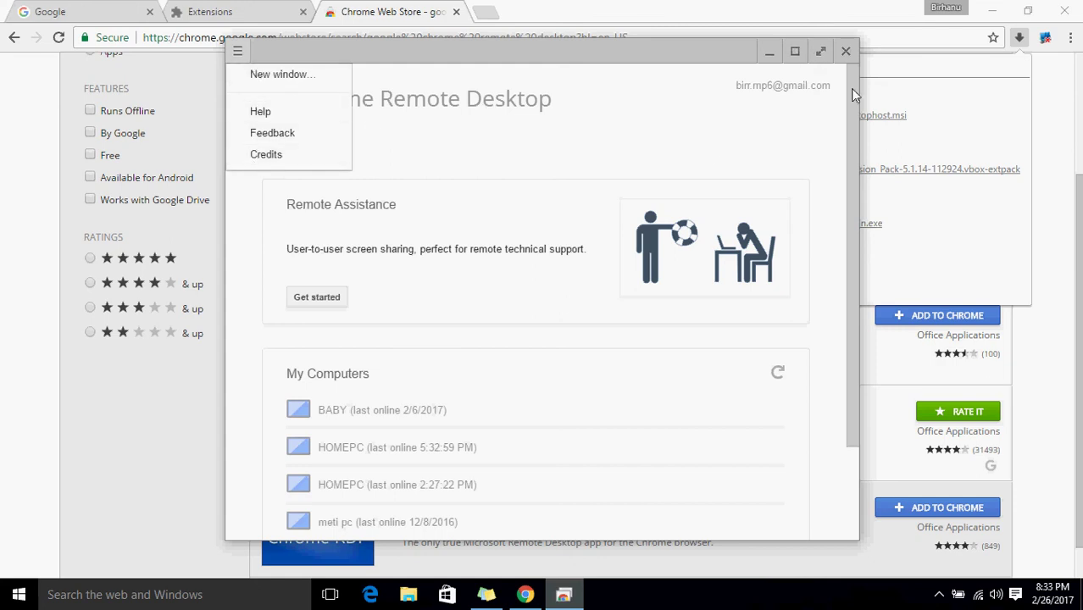
pyautogui.click(794, 89)
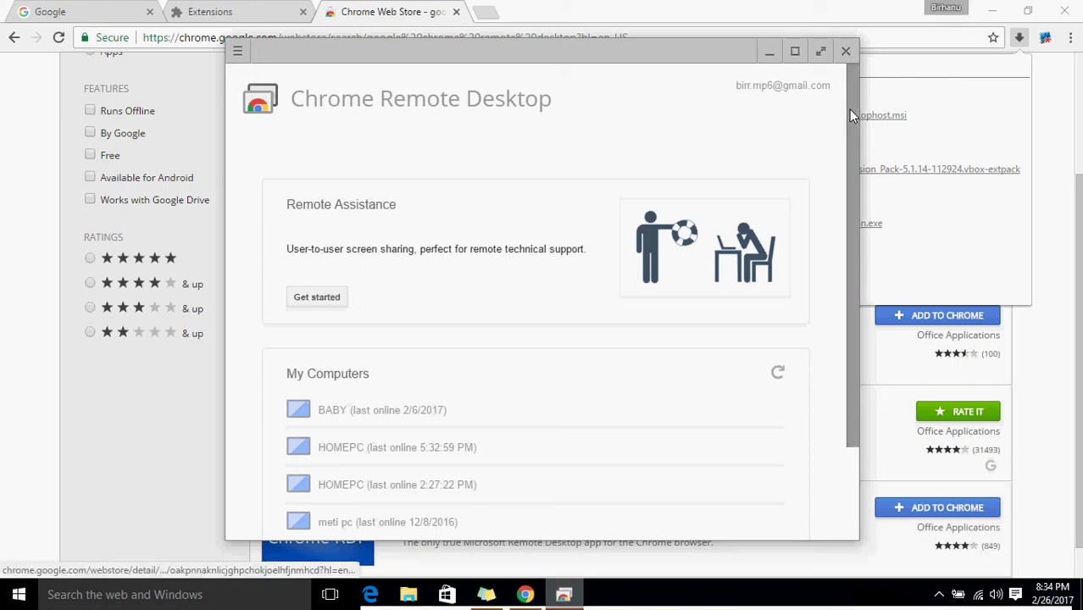
pyautogui.moveTo(847, 163); pyautogui.dragTo(850, 70)
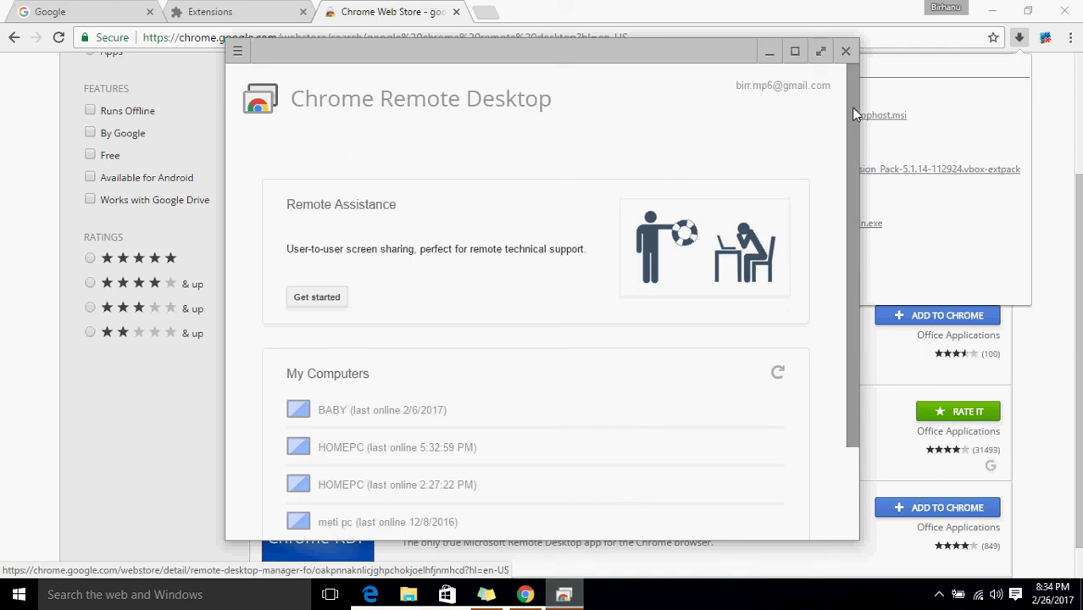
pyautogui.moveTo(851, 107); pyautogui.dragTo(846, 222)
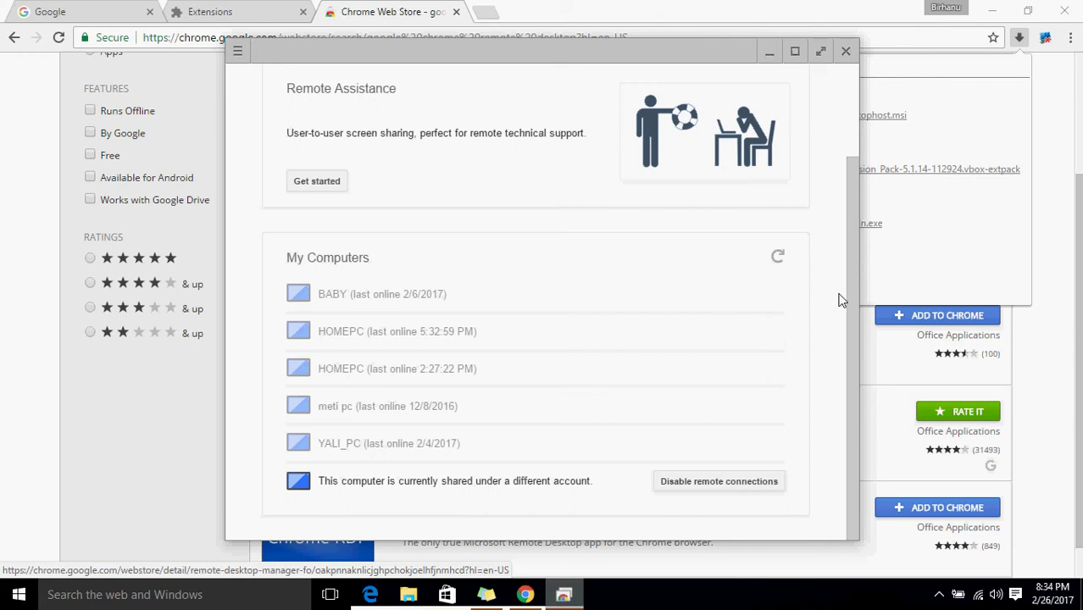
pyautogui.moveTo(853, 259); pyautogui.dragTo(846, 118)
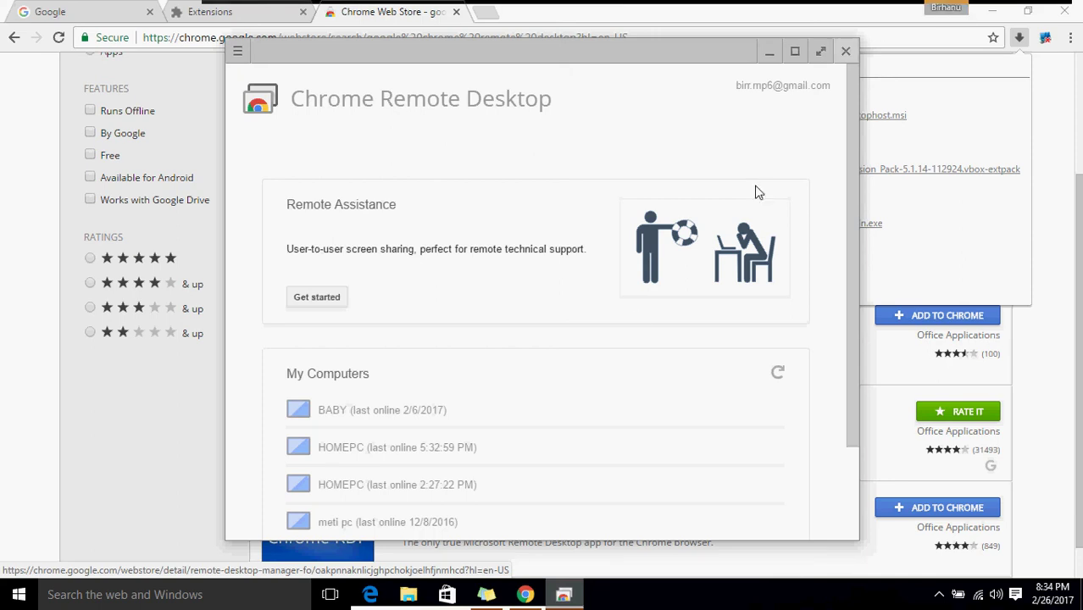
# Pin Chrome Remote Desktop to the taskbar and close its window.
pyautogui.rightClick(568, 593)
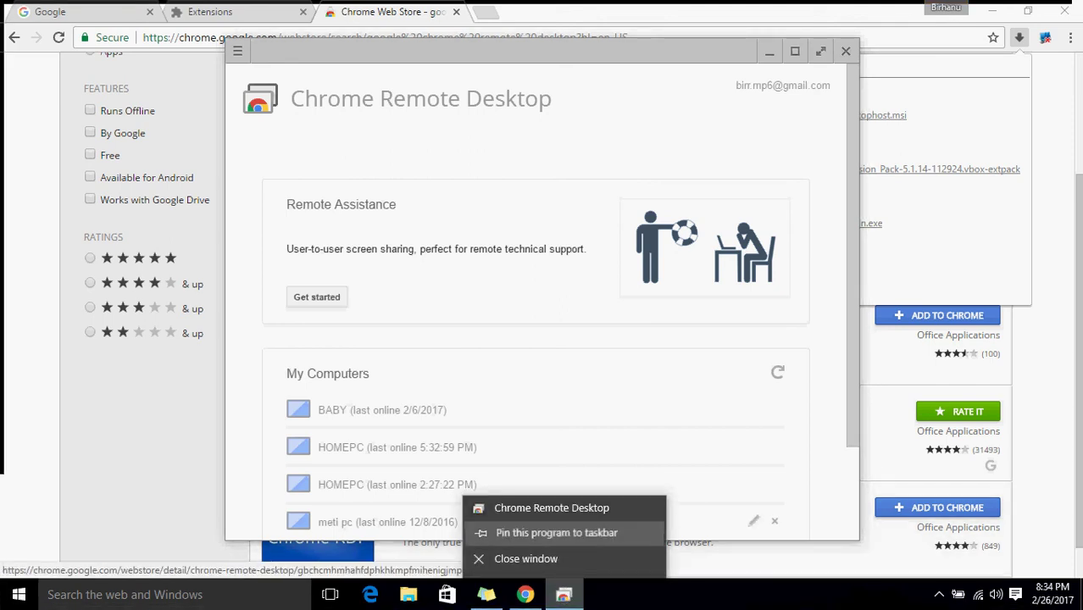
pyautogui.click(564, 541)
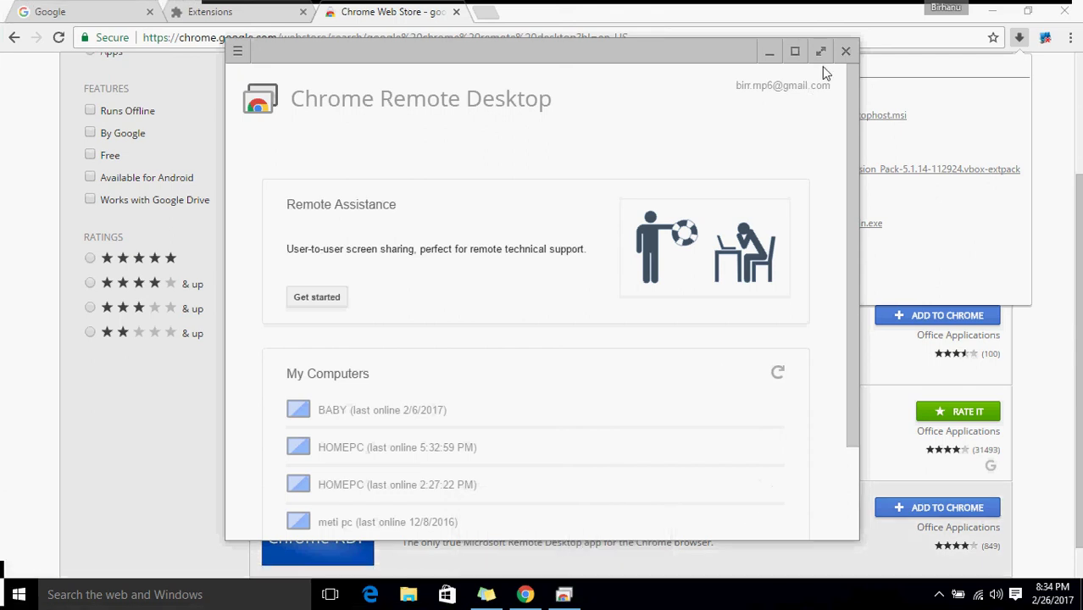
pyautogui.click(845, 53)
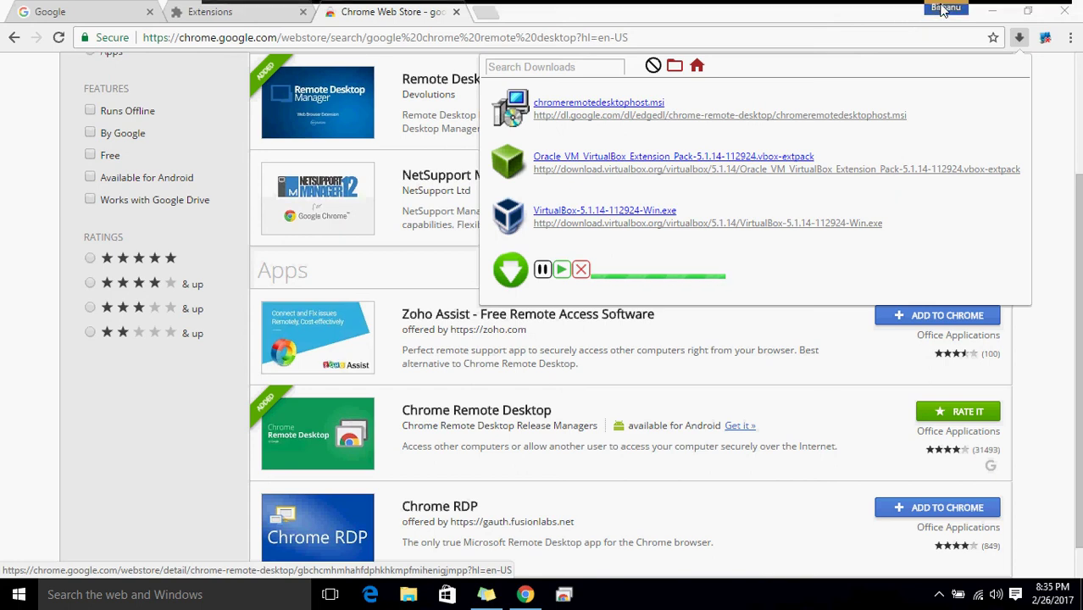
# Add a new Chrome person under the chosen name, with no desktop shortcut.
pyautogui.click(942, 9)
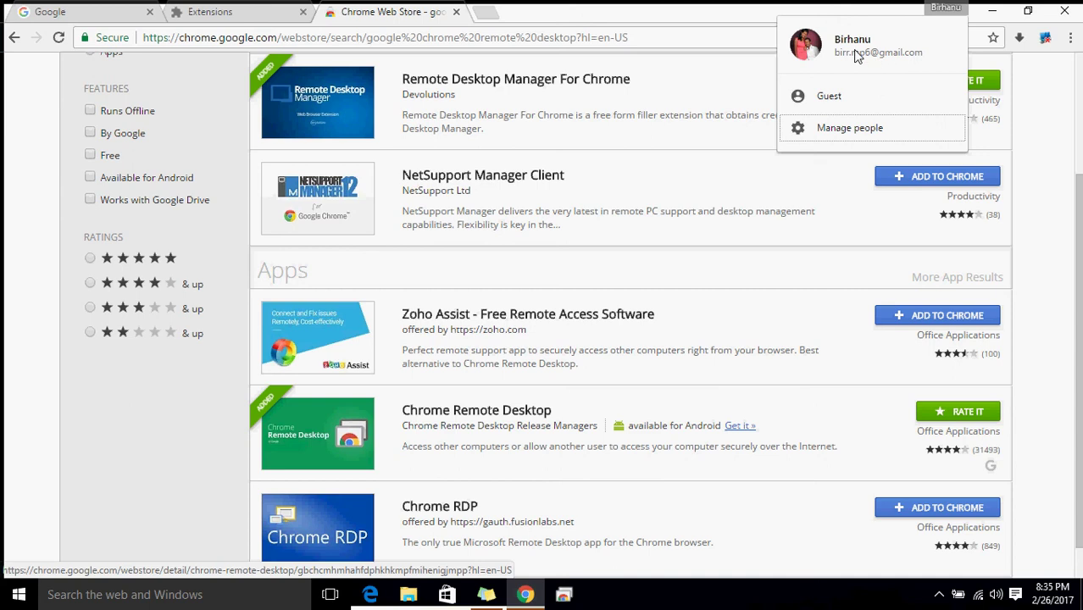
pyautogui.click(848, 129)
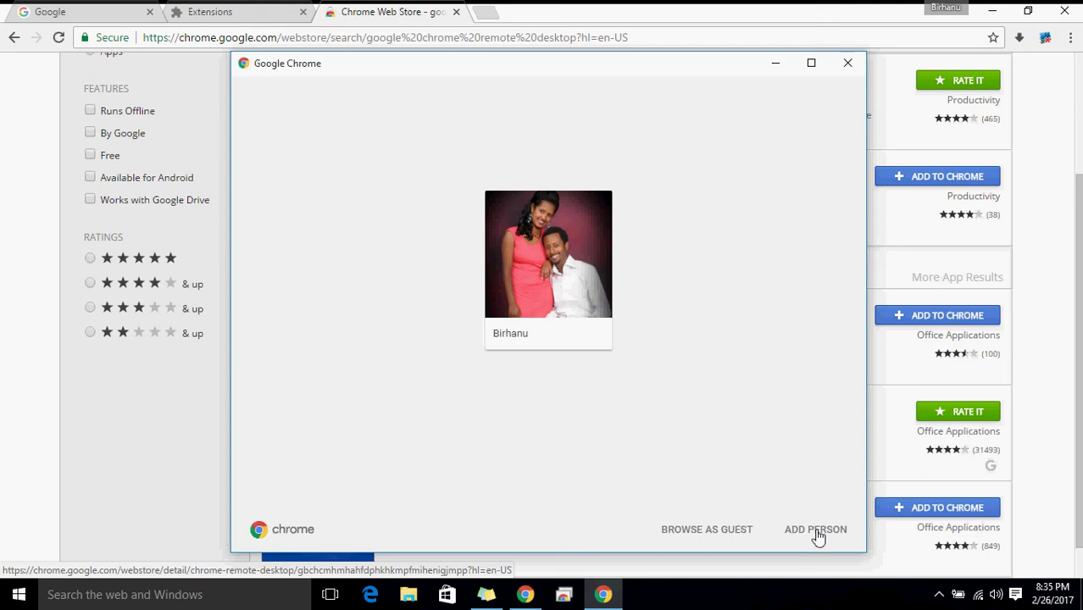
pyautogui.click(815, 532)
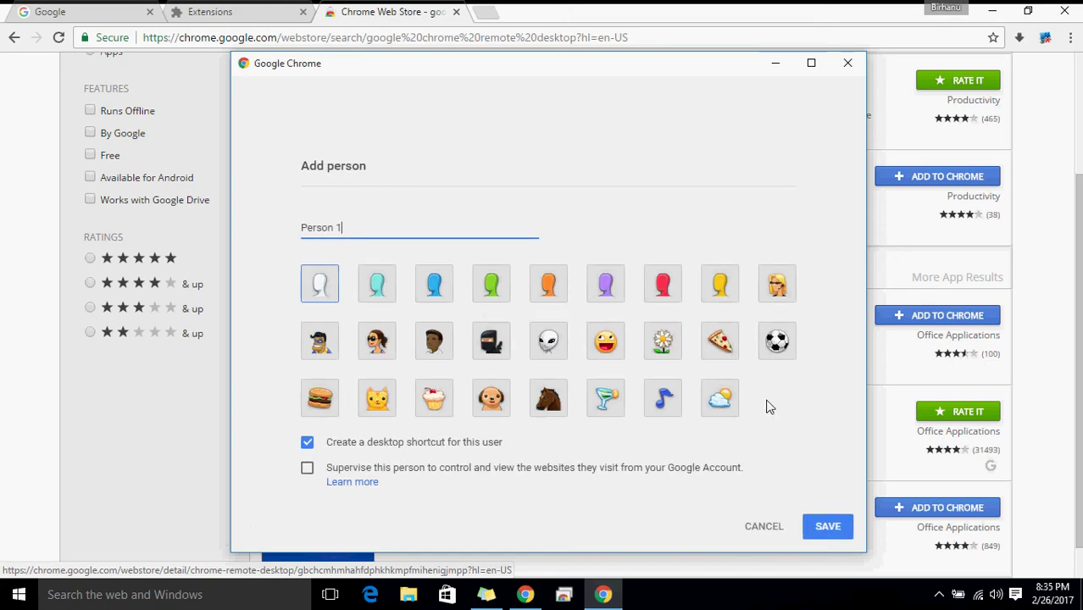
pyautogui.hotkey('ctrl', 'a')
pyautogui.write('NATHAN')
pyautogui.click(307, 444)
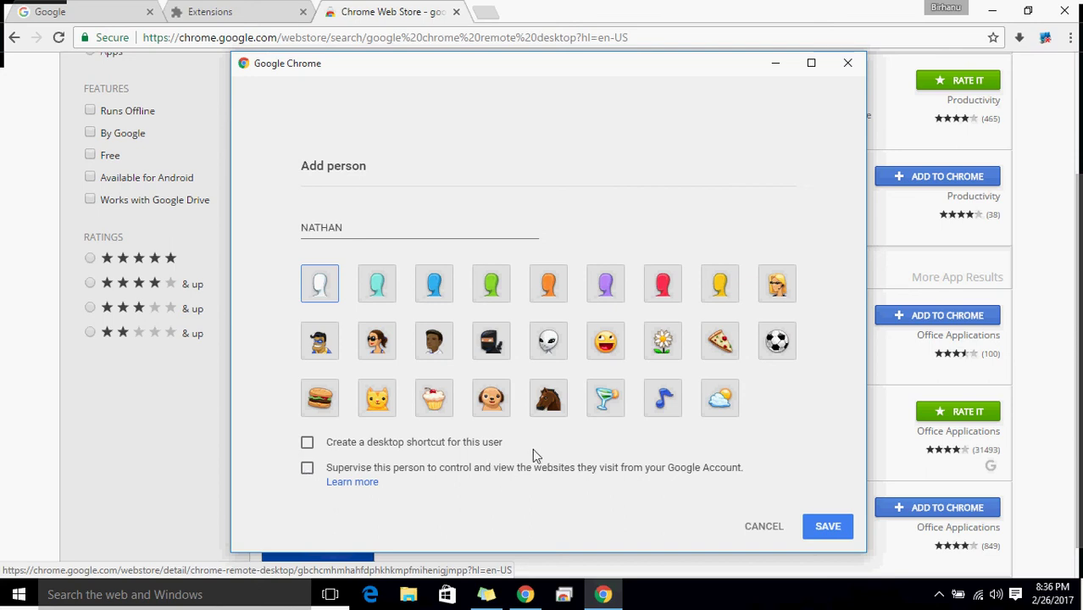
pyautogui.click(829, 527)
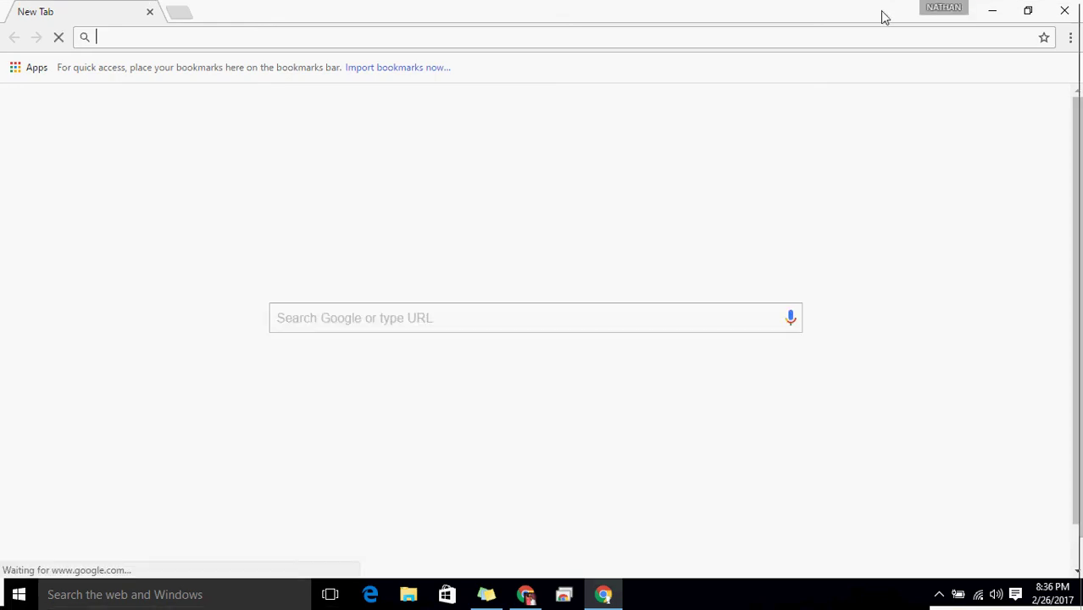
# Bring the new profile's window to the front and open its account menu.
pyautogui.click(992, 12)
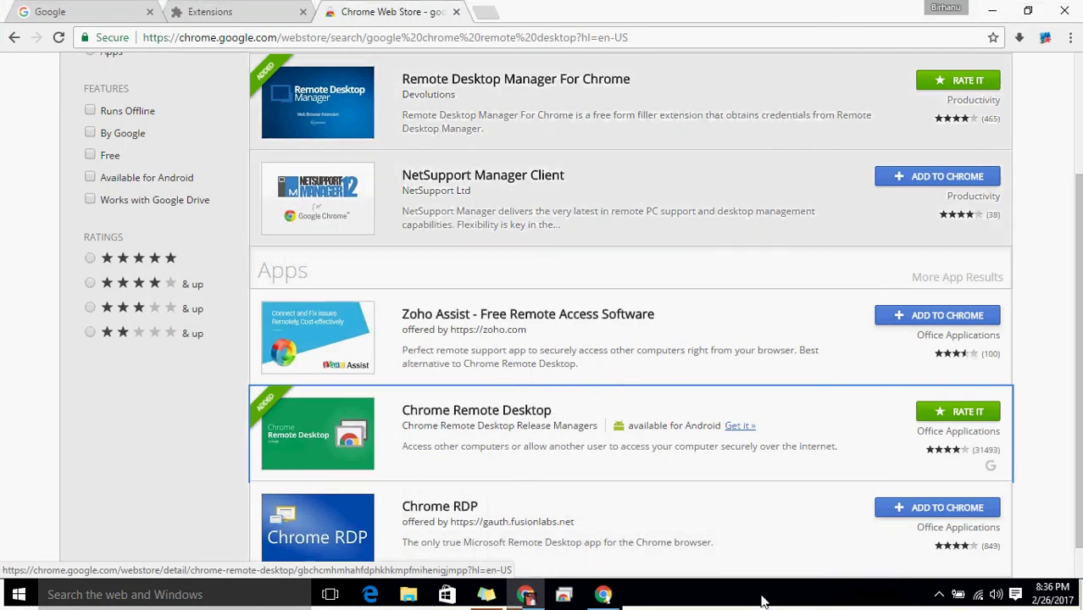
pyautogui.click(605, 595)
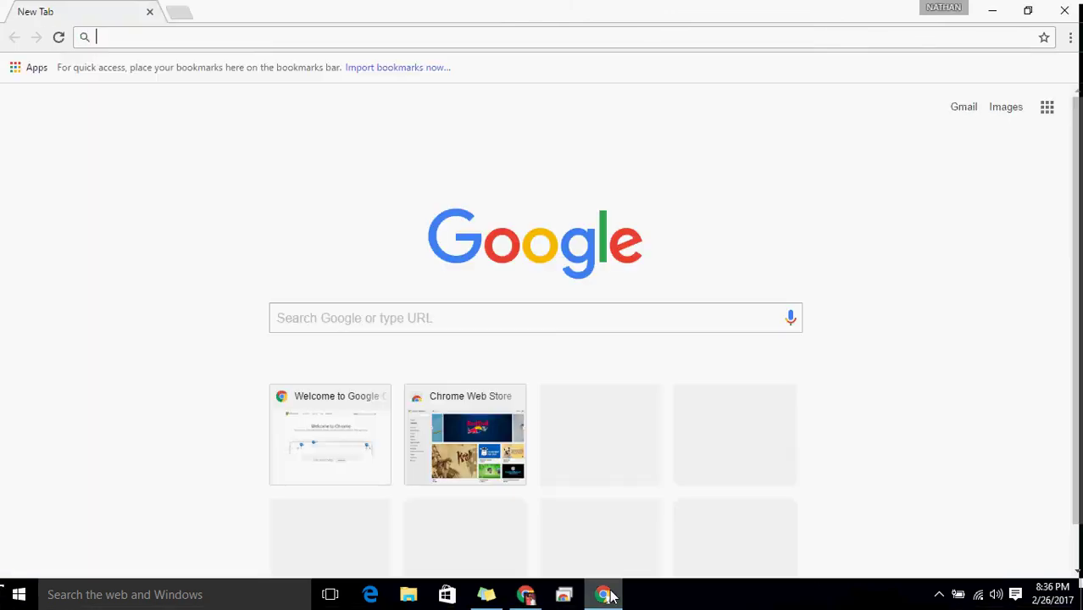
pyautogui.click(526, 595)
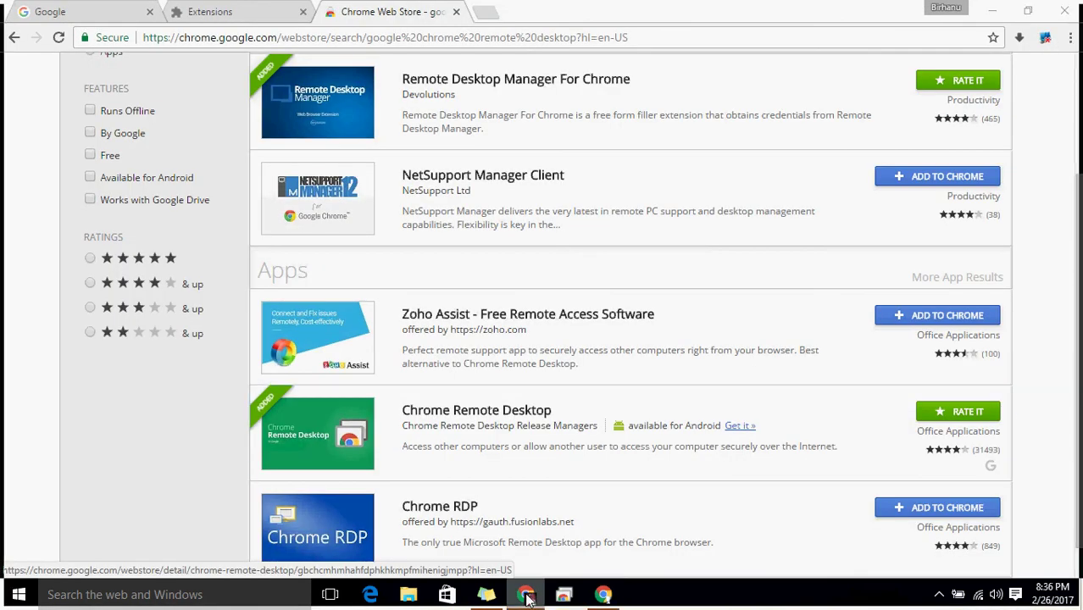
pyautogui.click(525, 595)
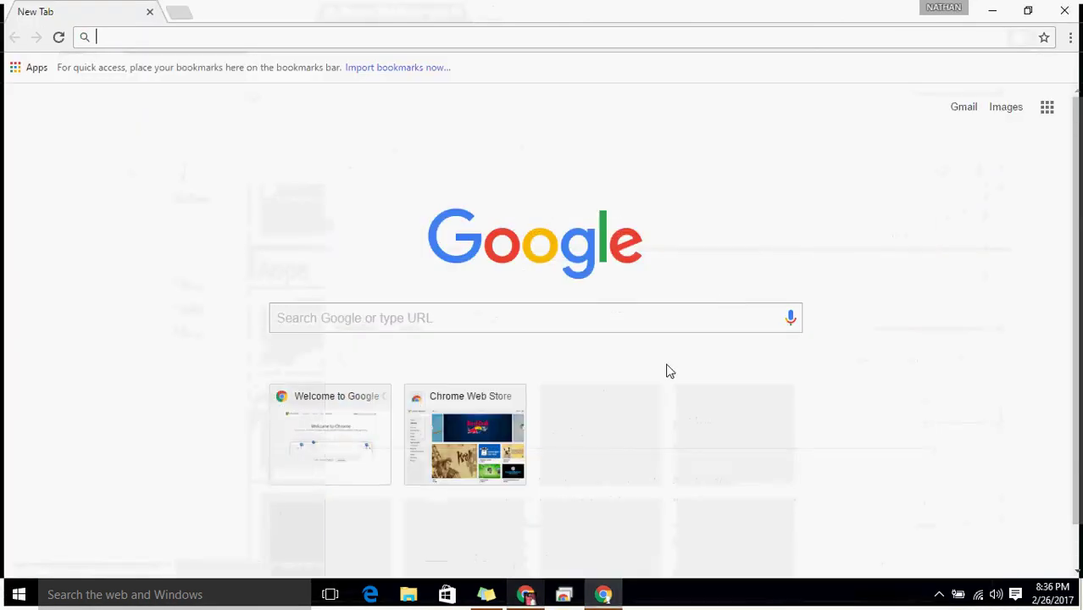
pyautogui.click(935, 9)
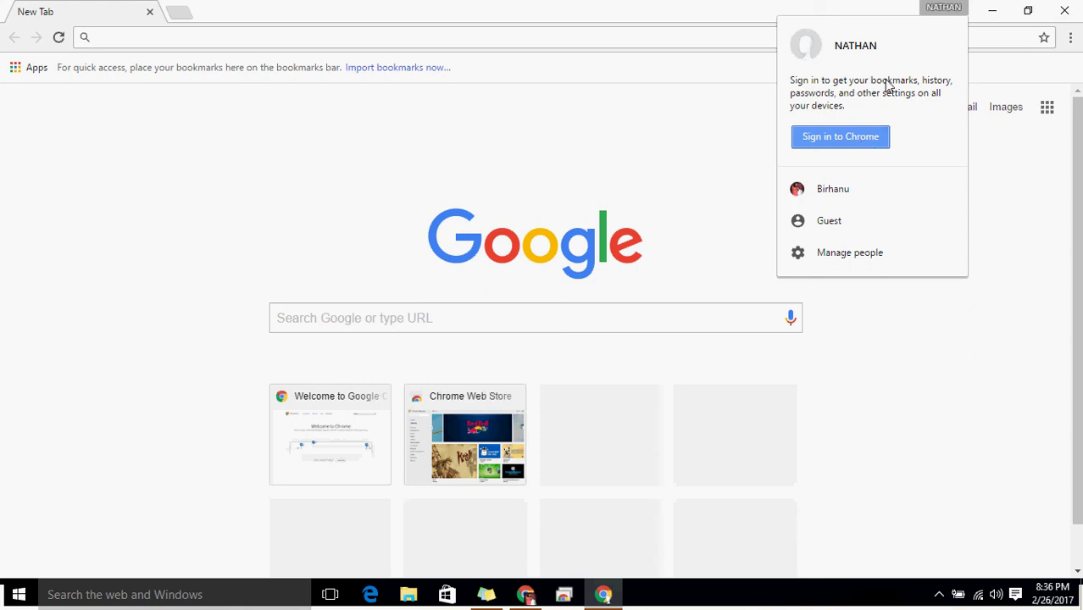
# Sign in to Chrome with the account email and password, then dismiss the confirmation.
pyautogui.click(857, 139)
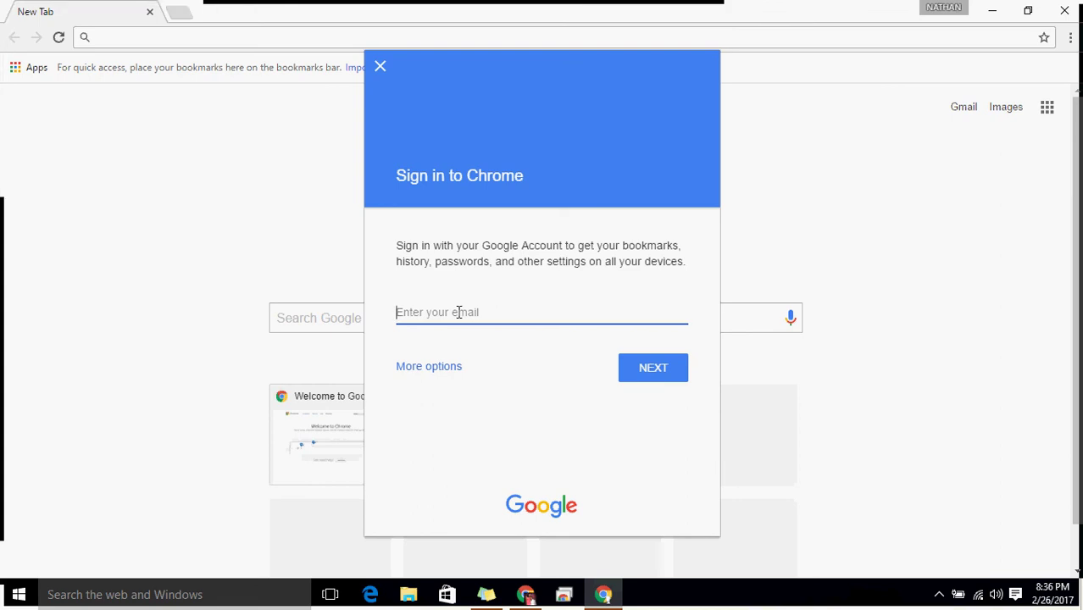
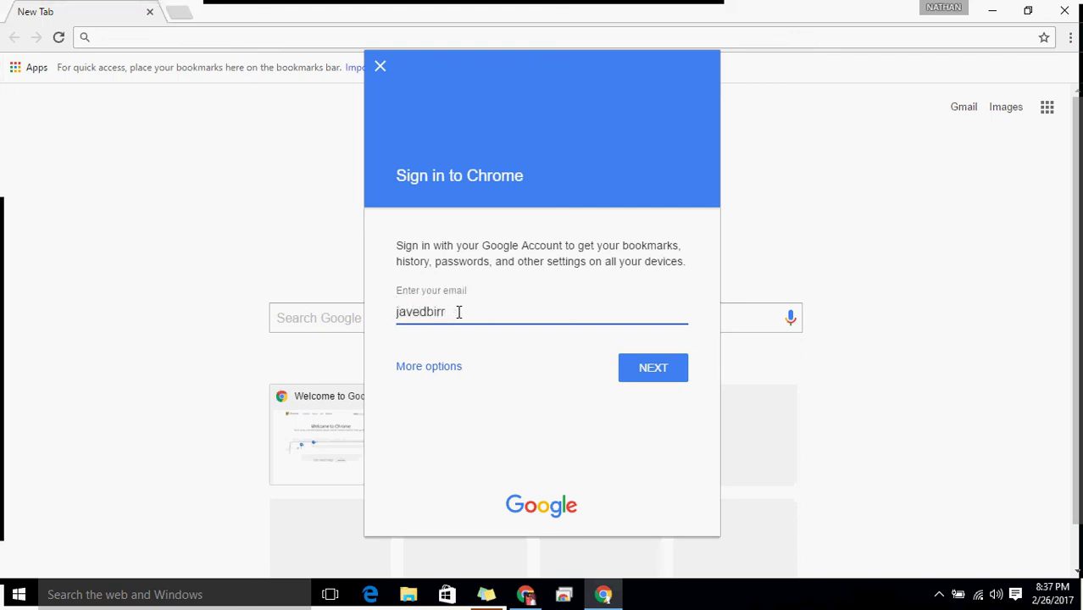
pyautogui.press('Return')
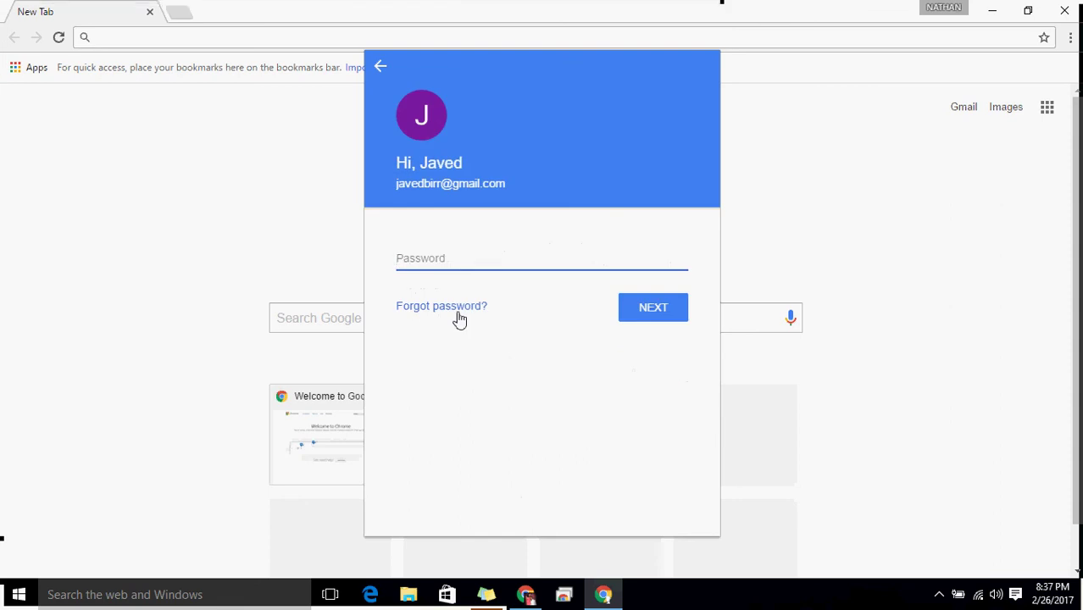
pyautogui.write('••••')
pyautogui.press('Return')
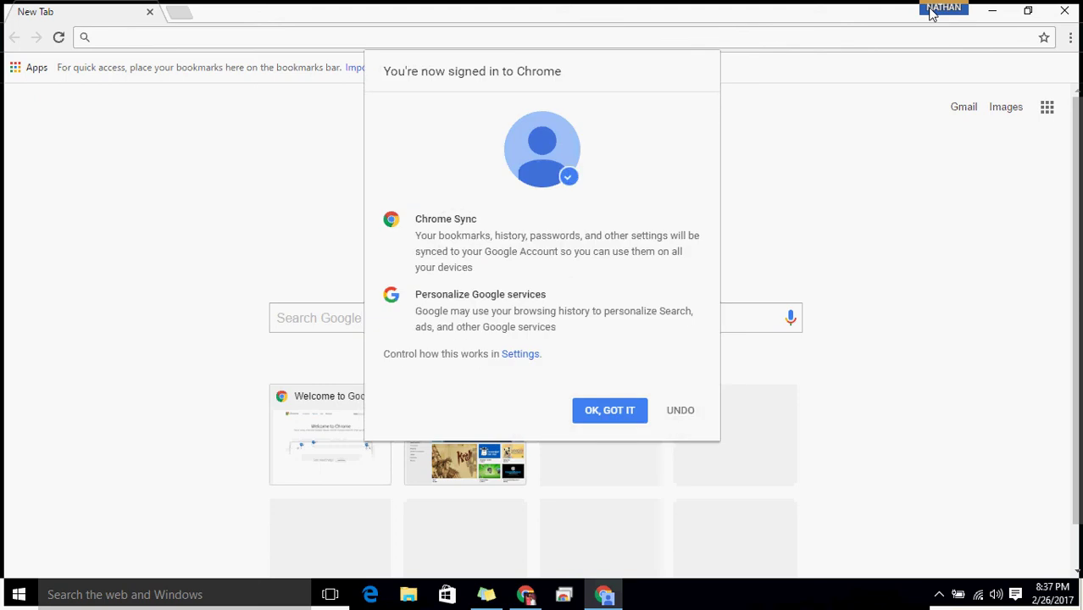
pyautogui.click(619, 406)
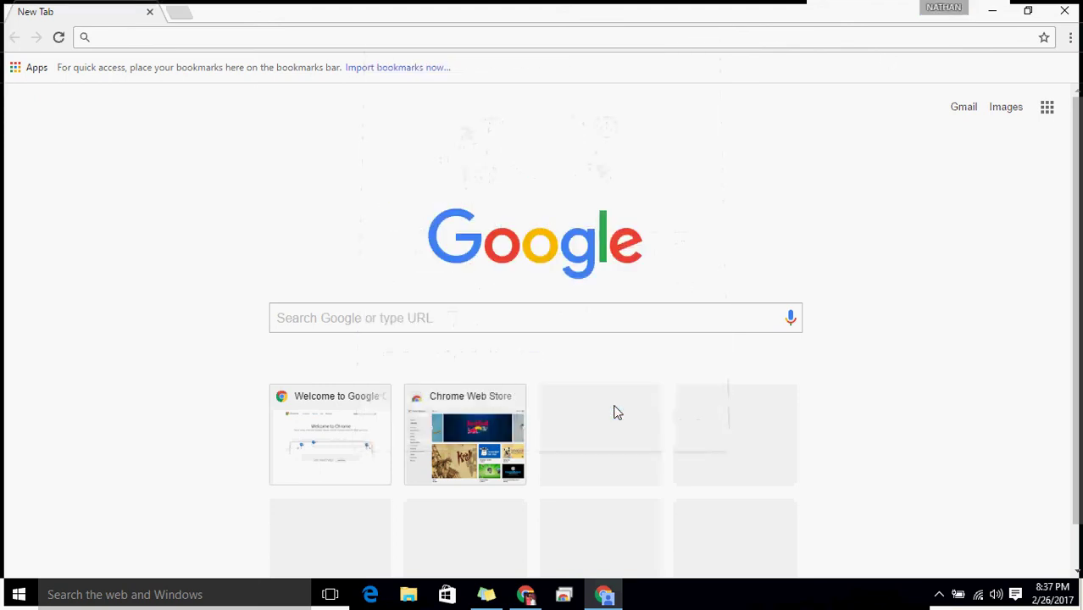
# Check the signed-in profile menu, then open Chrome Settings from the three-dot menu.
pyautogui.click(938, 11)
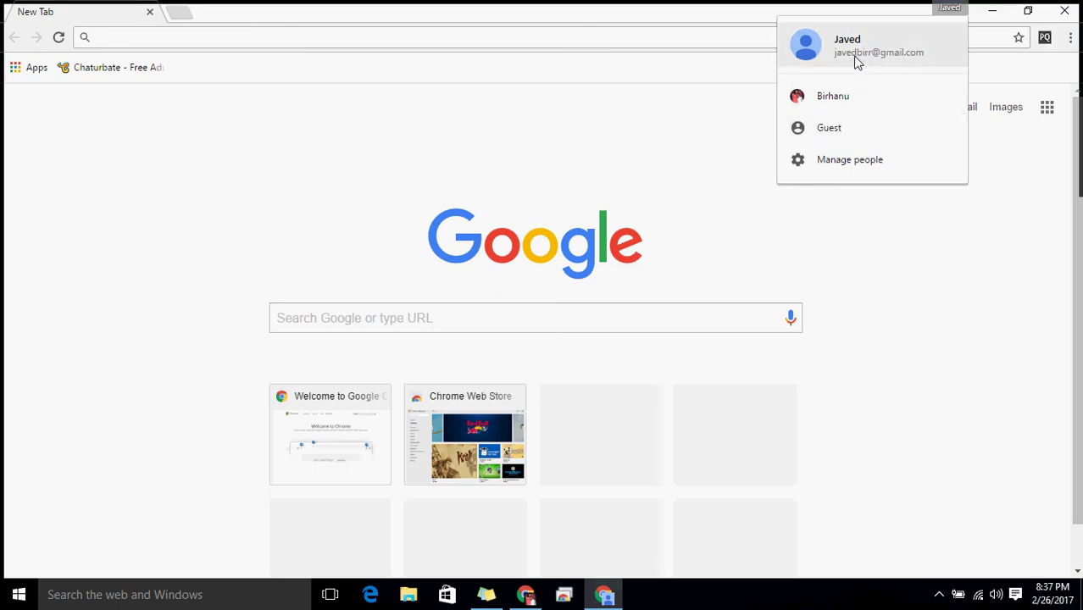
pyautogui.click(926, 269)
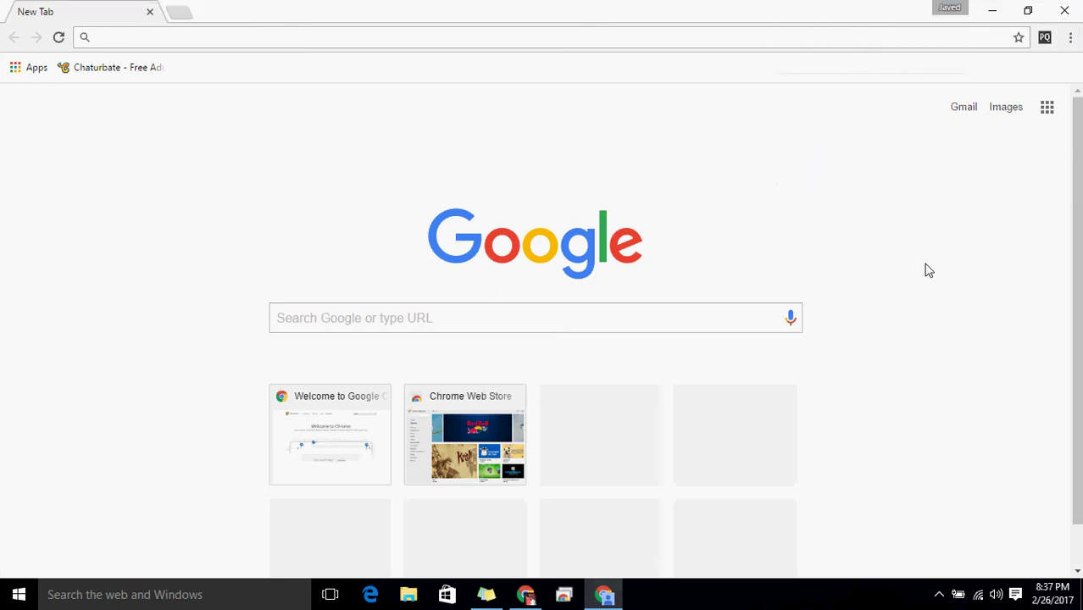
pyautogui.click(951, 9)
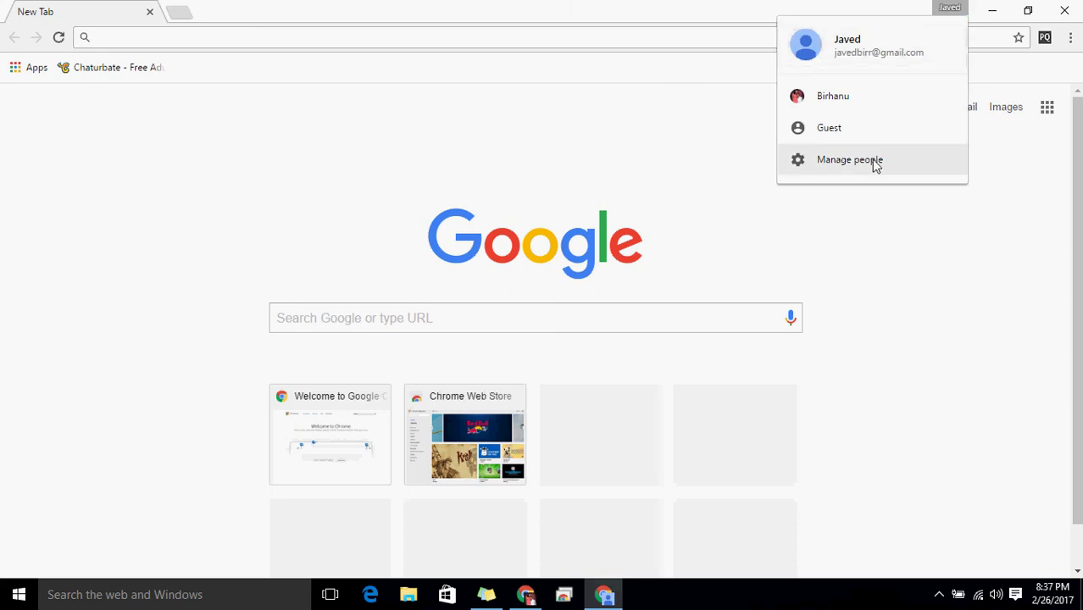
pyautogui.click(969, 296)
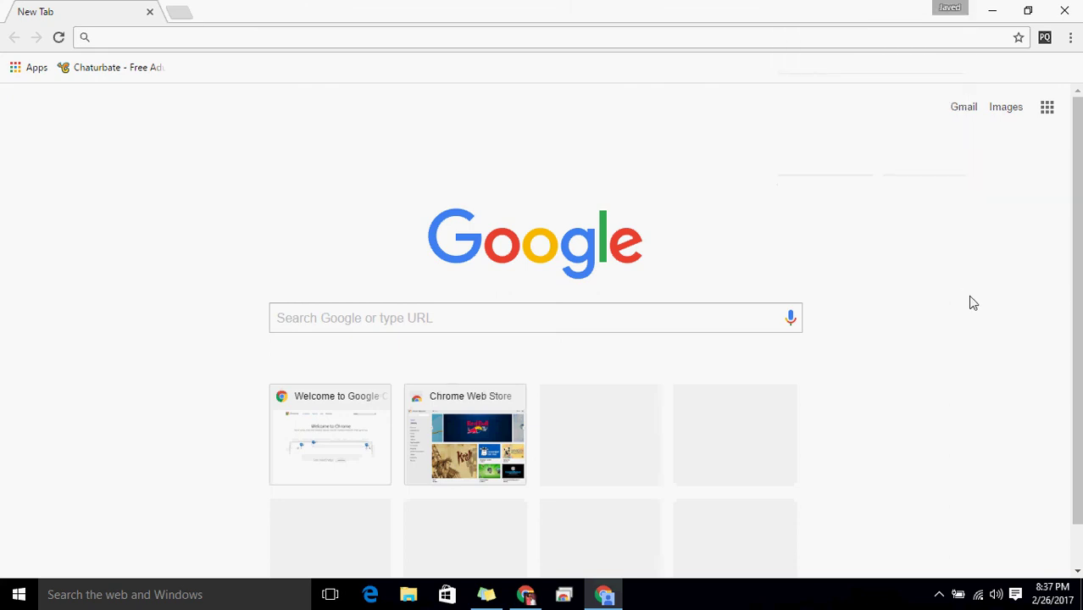
pyautogui.click(1068, 43)
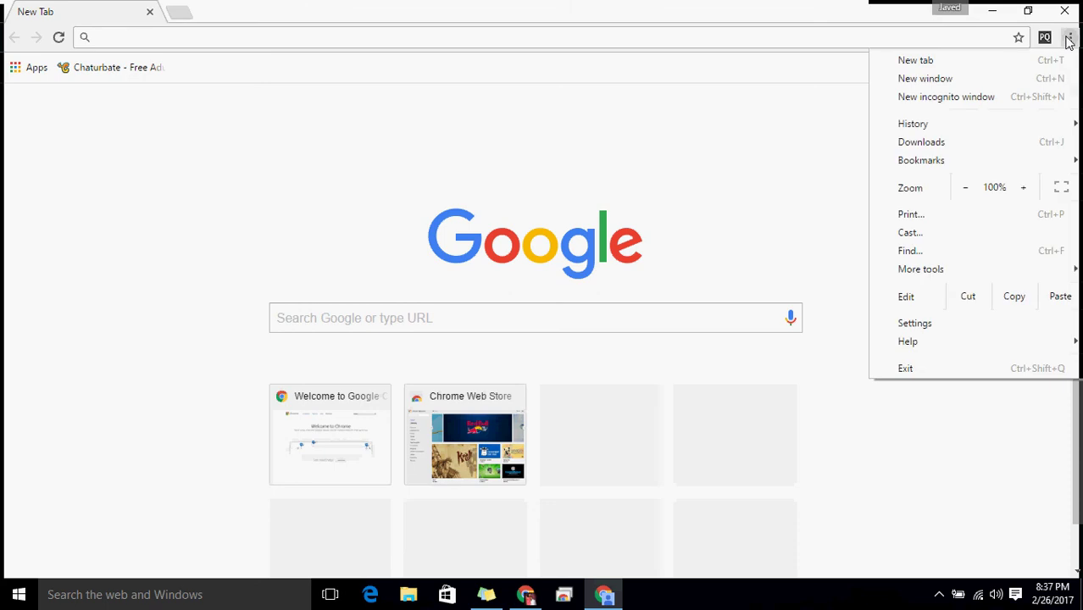
pyautogui.click(915, 323)
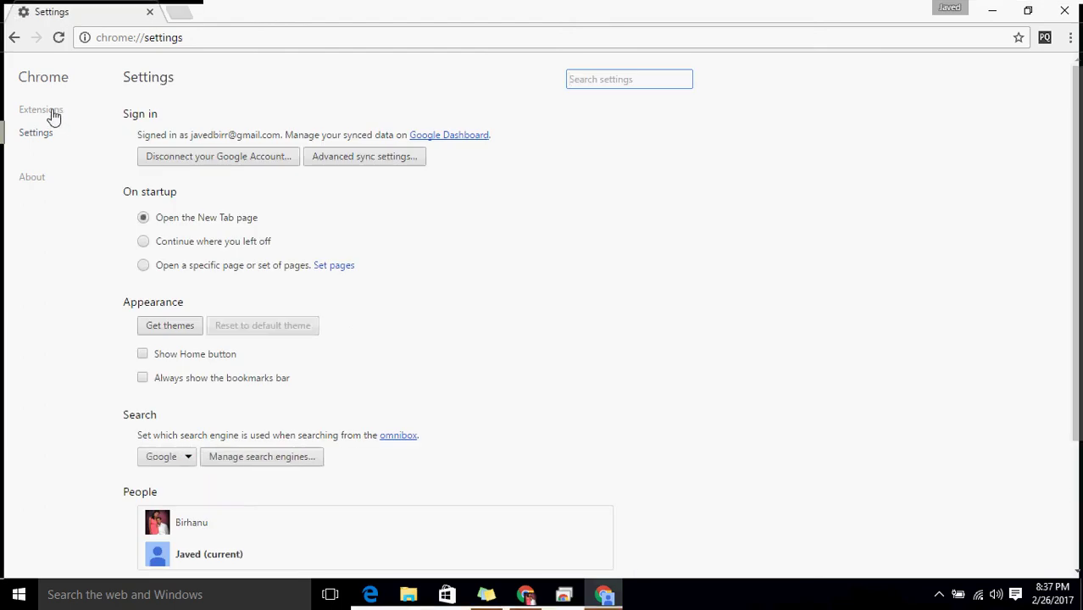
# Open the Extensions page from Settings and follow 'Get more extensions' to the Web Store.
pyautogui.click(53, 112)
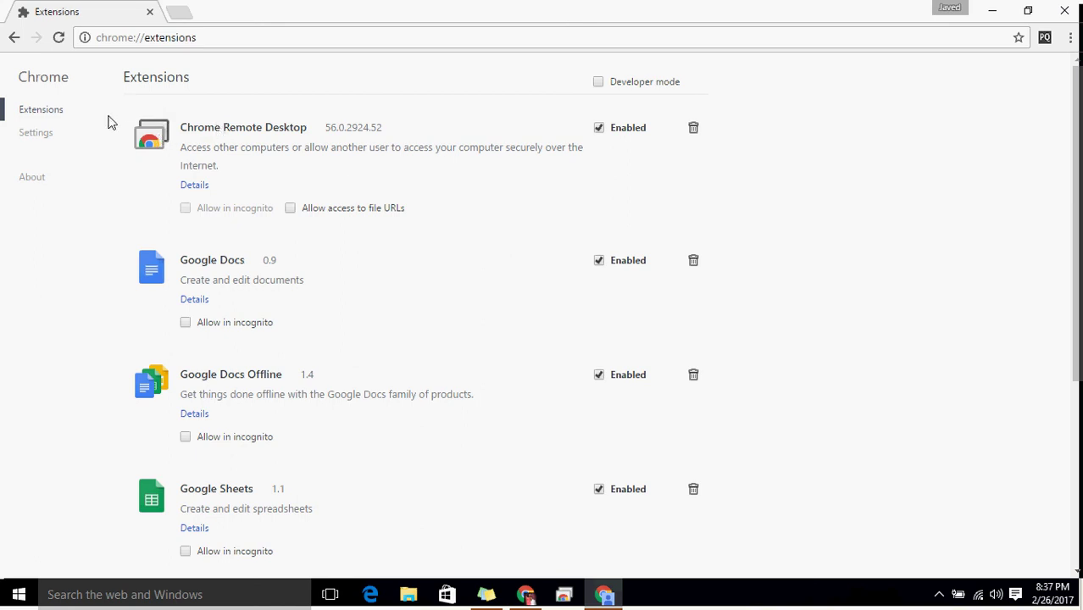
pyautogui.moveTo(1072, 174); pyautogui.dragTo(1063, 337)
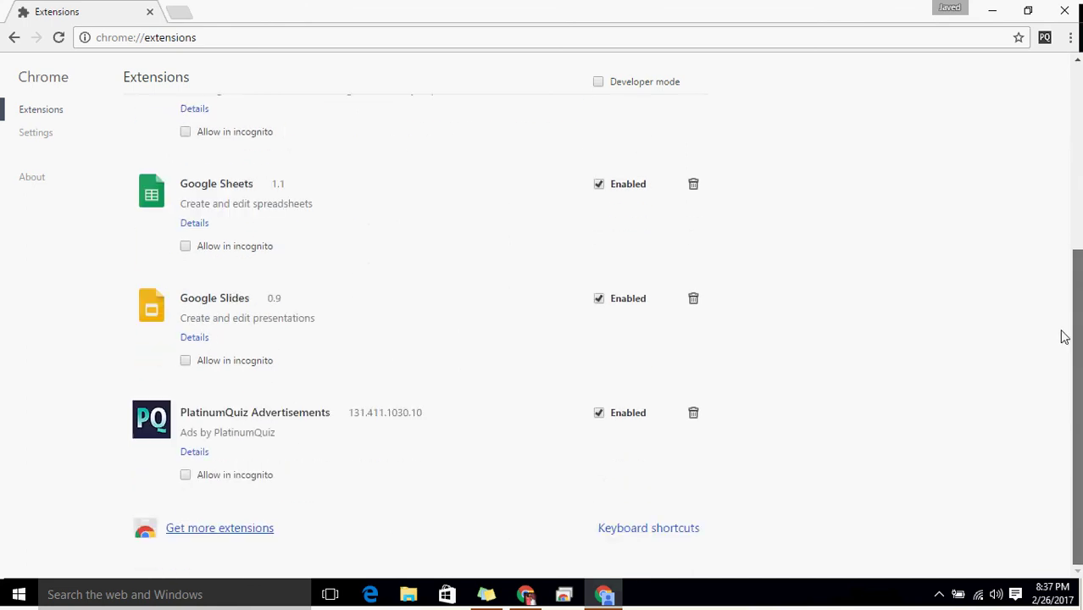
pyautogui.click(250, 530)
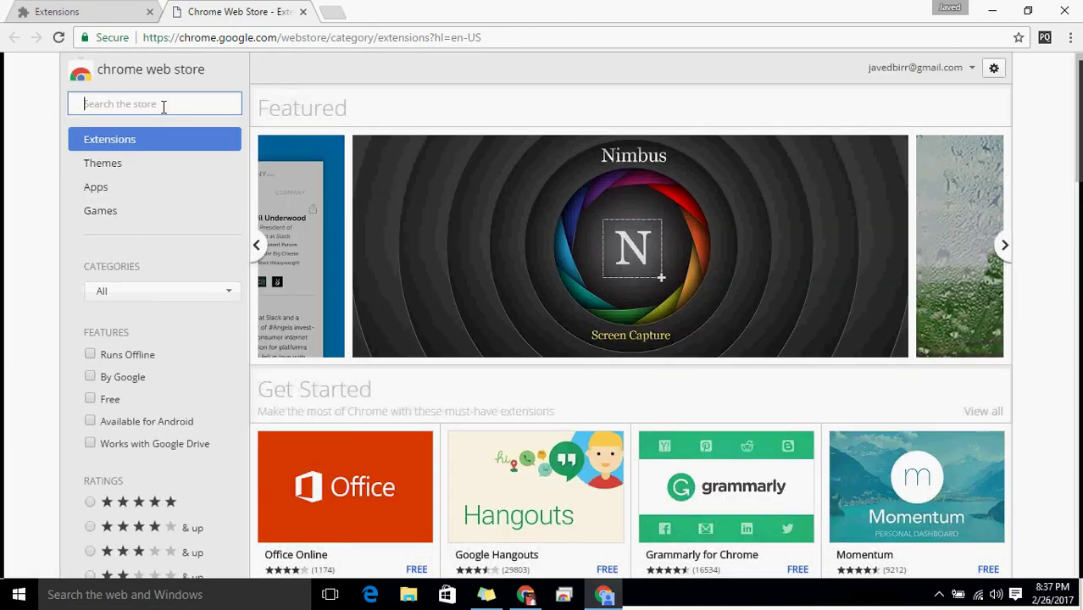
# Search the store for 'google remote desktop' and open the Chrome Remote Desktop app page.
pyautogui.write('google remote d')
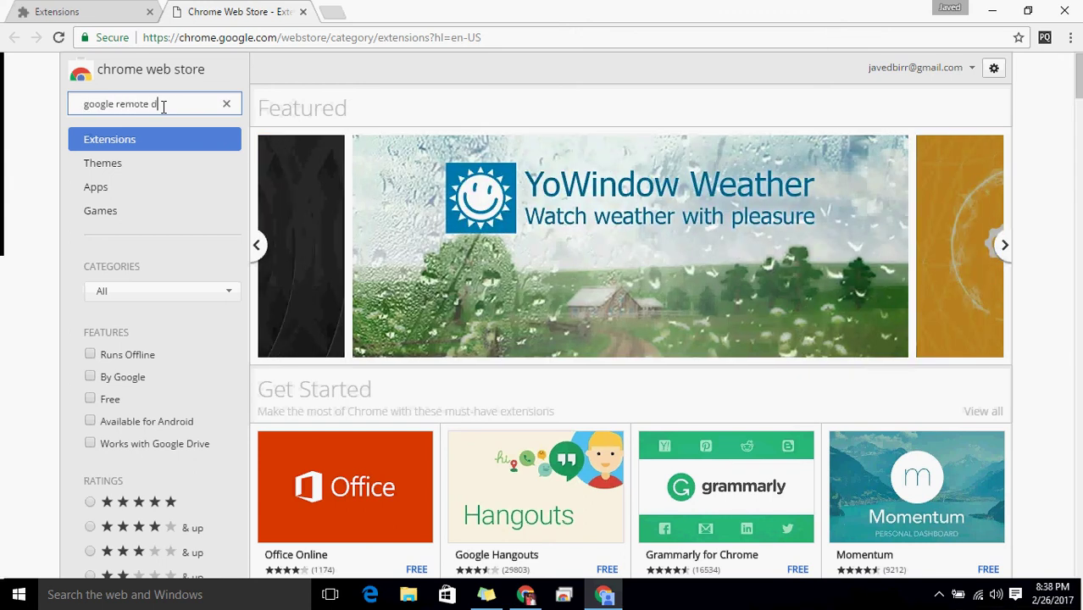
pyautogui.write('esktop')
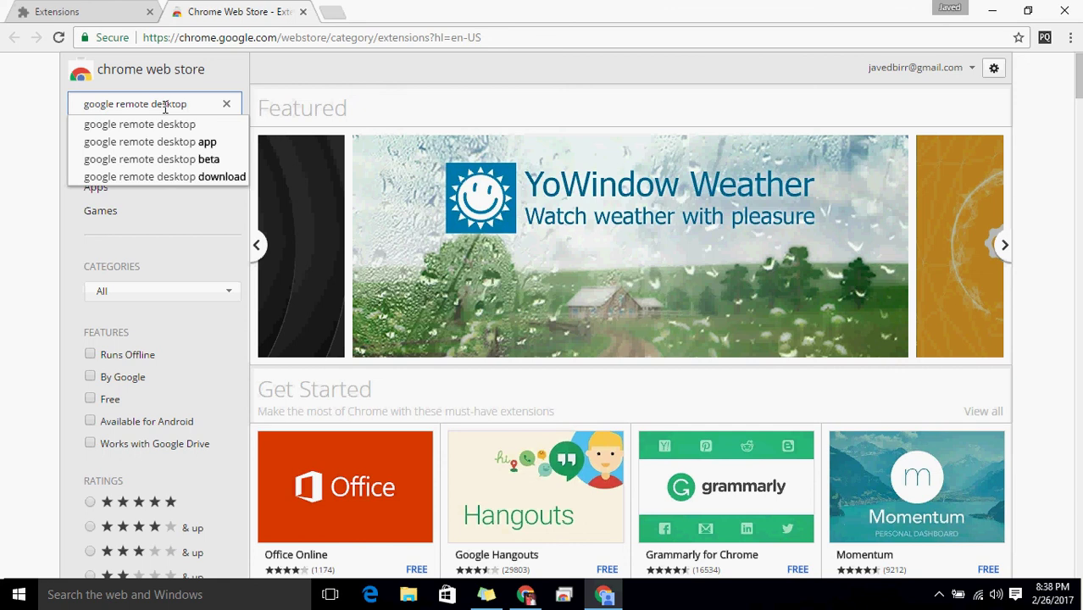
pyautogui.click(178, 124)
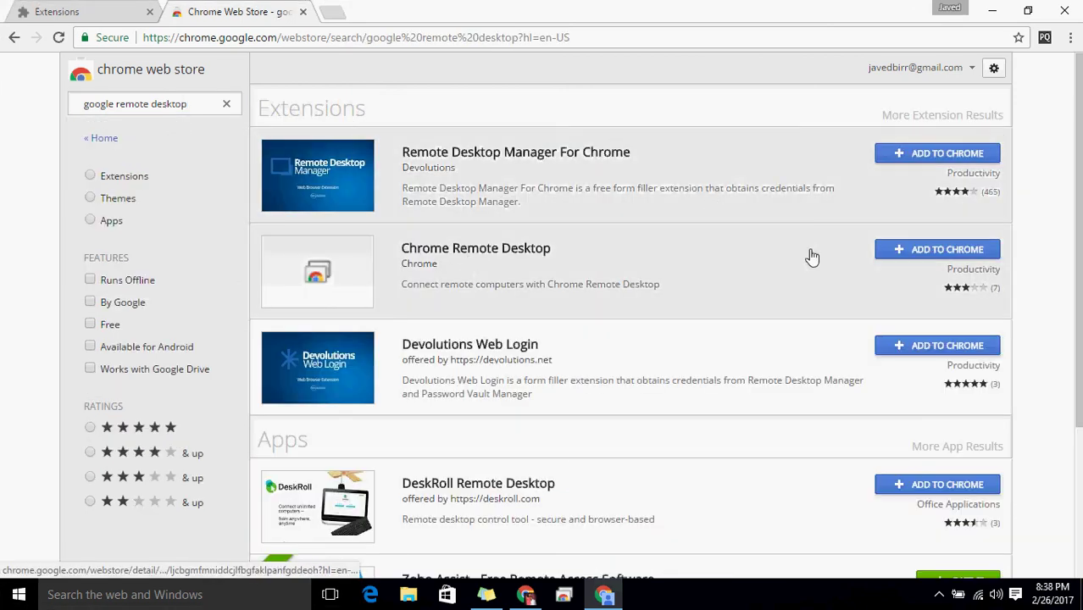
pyautogui.moveTo(1078, 187); pyautogui.dragTo(1072, 366)
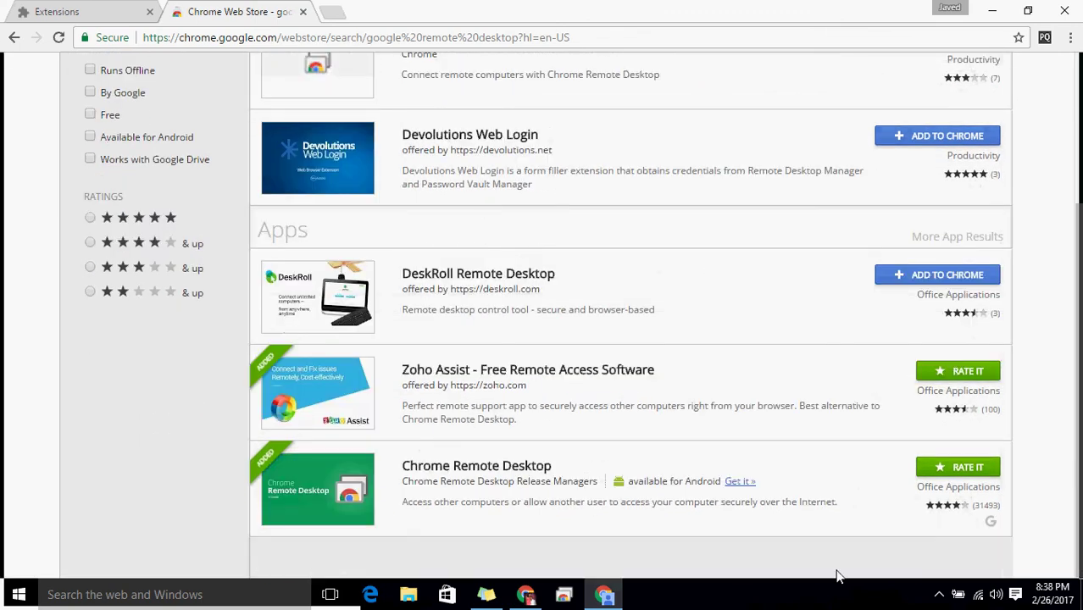
pyautogui.click(520, 471)
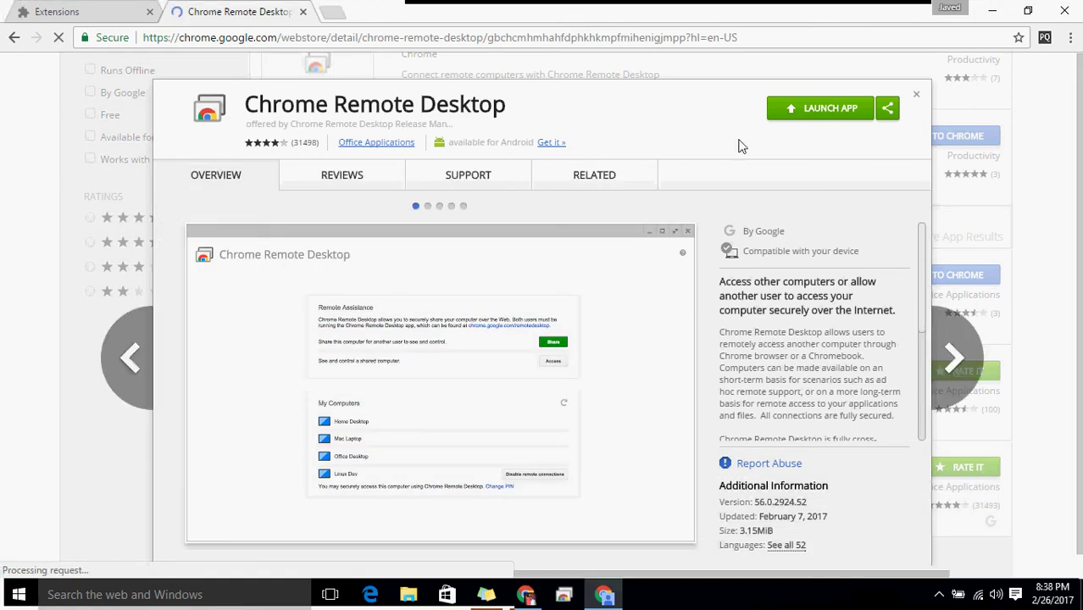
# Launch Chrome Remote Desktop and list My Computers showing DESKTOP-JMKDHM1.
pyautogui.click(826, 110)
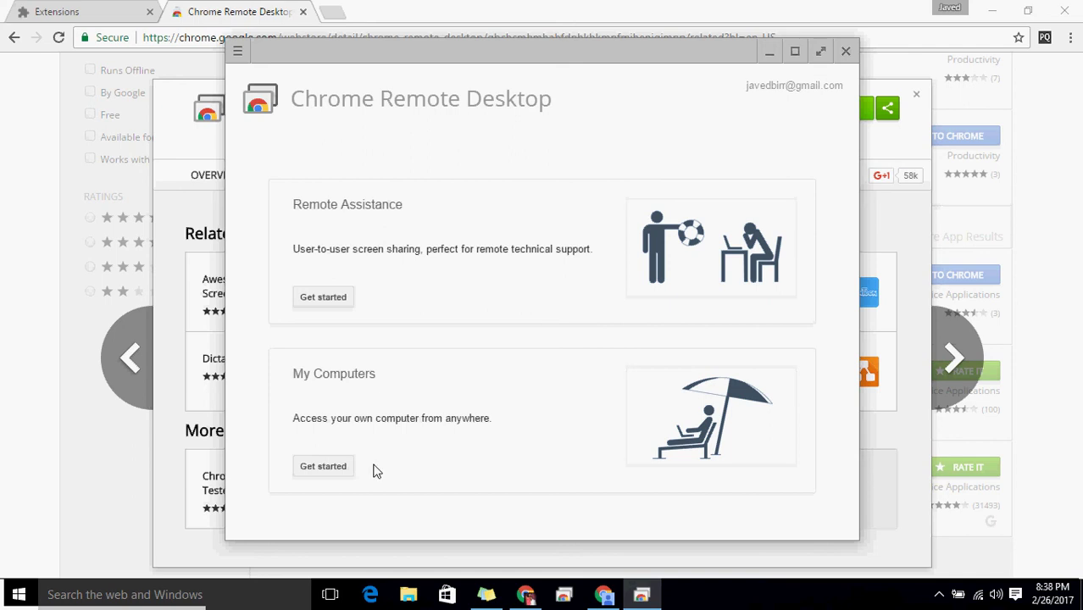
pyautogui.click(335, 469)
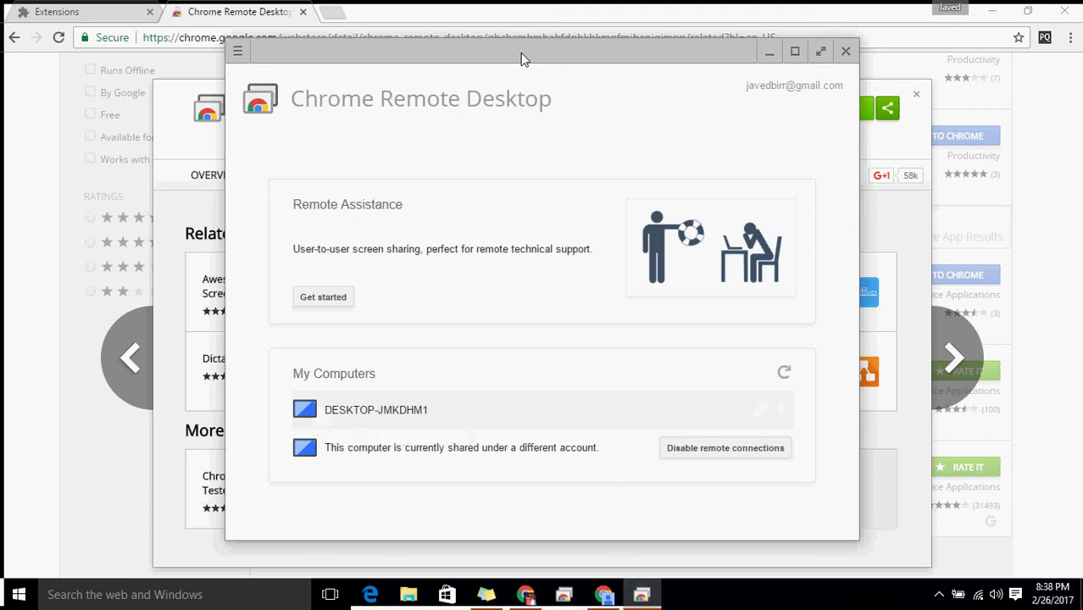
pyautogui.moveTo(521, 53); pyautogui.dragTo(556, 120)
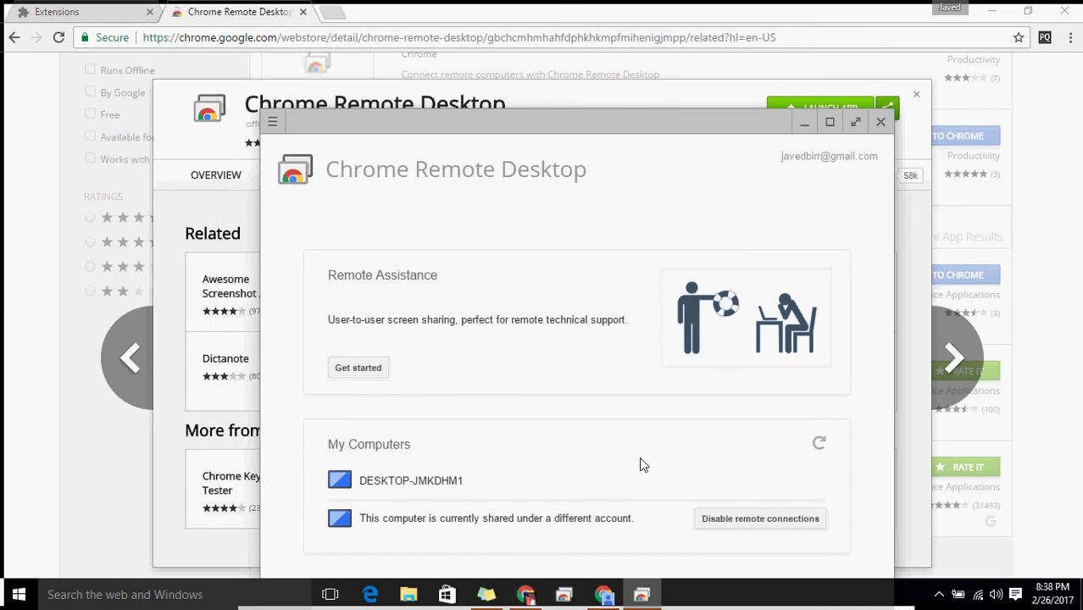
# Pin the app to the taskbar, then close it, the Web Store details and Chrome.
pyautogui.rightClick(645, 598)
pyautogui.click(633, 535)
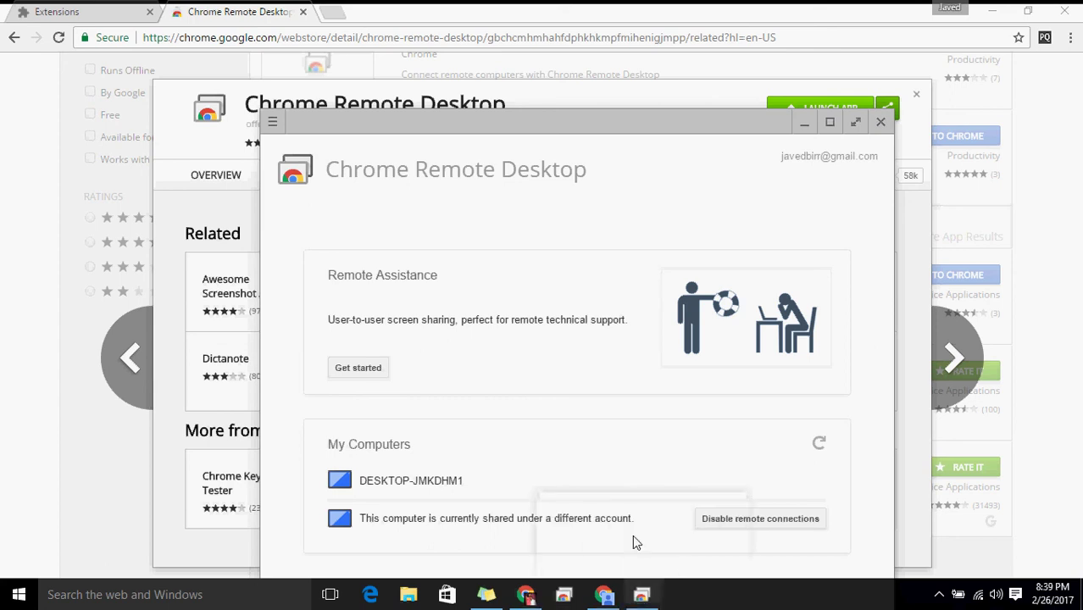
pyautogui.click(881, 124)
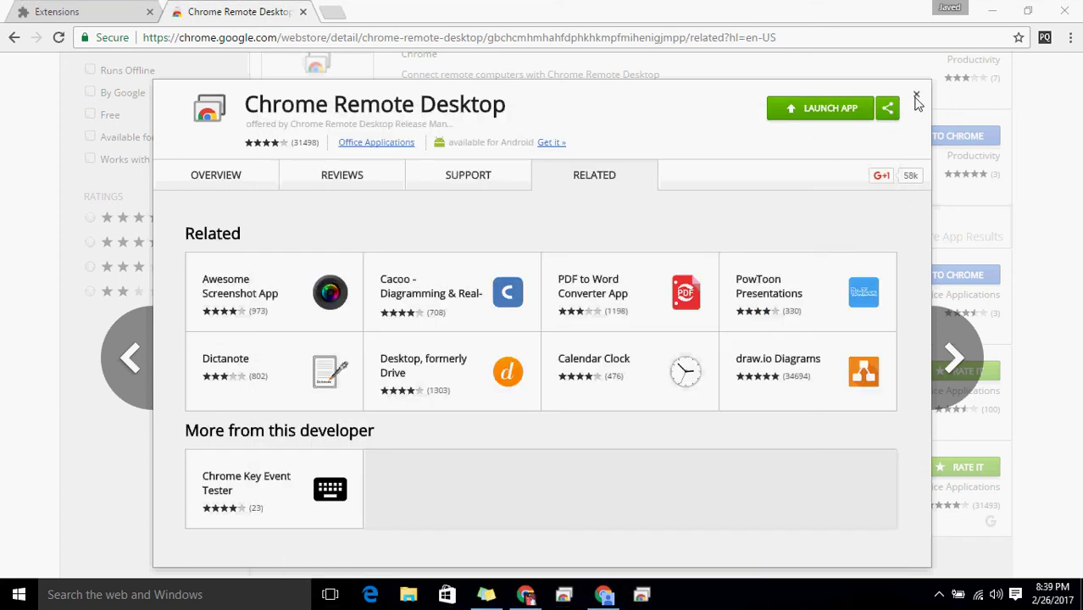
pyautogui.click(916, 95)
pyautogui.click(1068, 7)
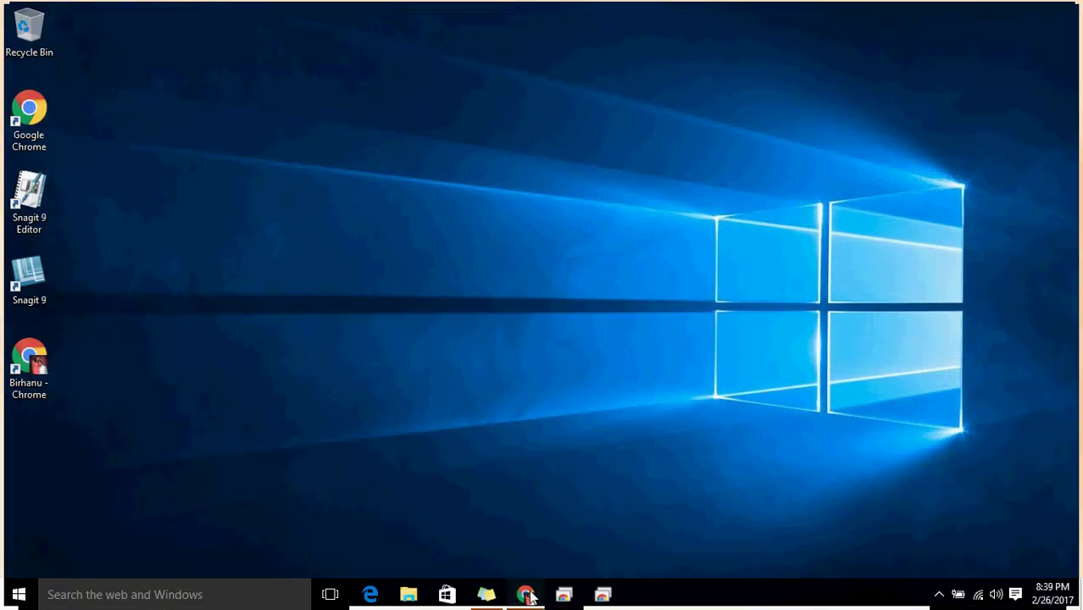
# Close the leftover Chrome window and refresh the Windows desktop.
pyautogui.click(525, 594)
pyautogui.click(1047, 16)
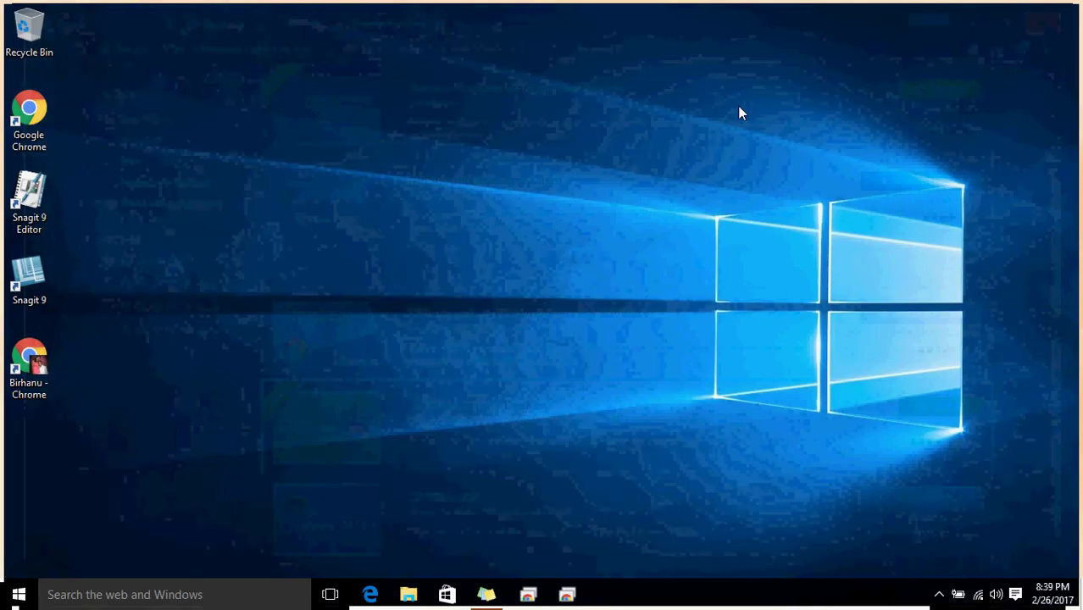
pyautogui.rightClick(738, 107)
pyautogui.click(762, 151)
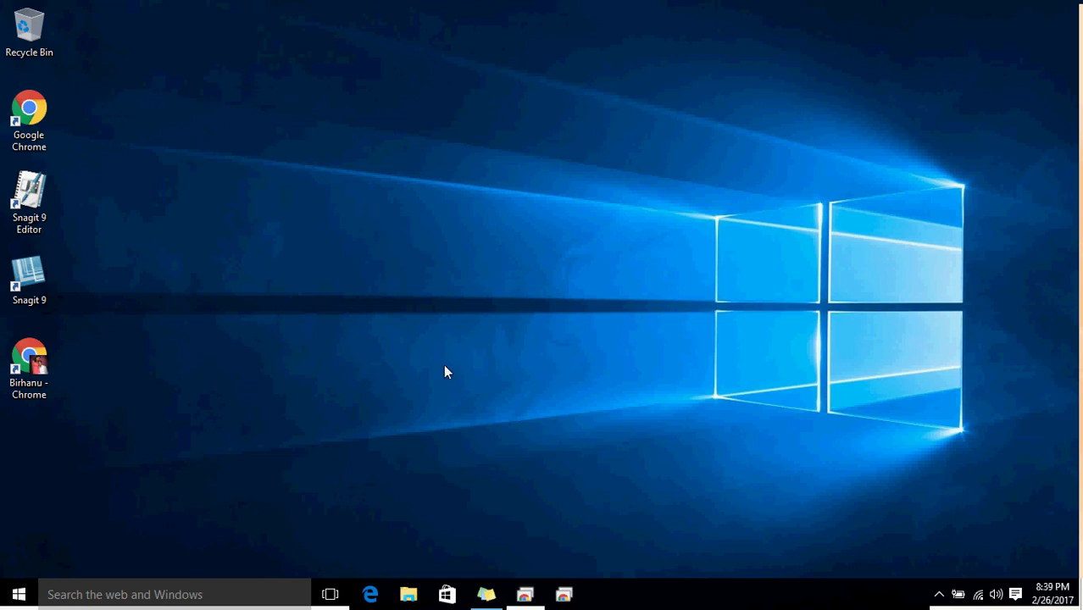
pyautogui.rightClick(383, 245)
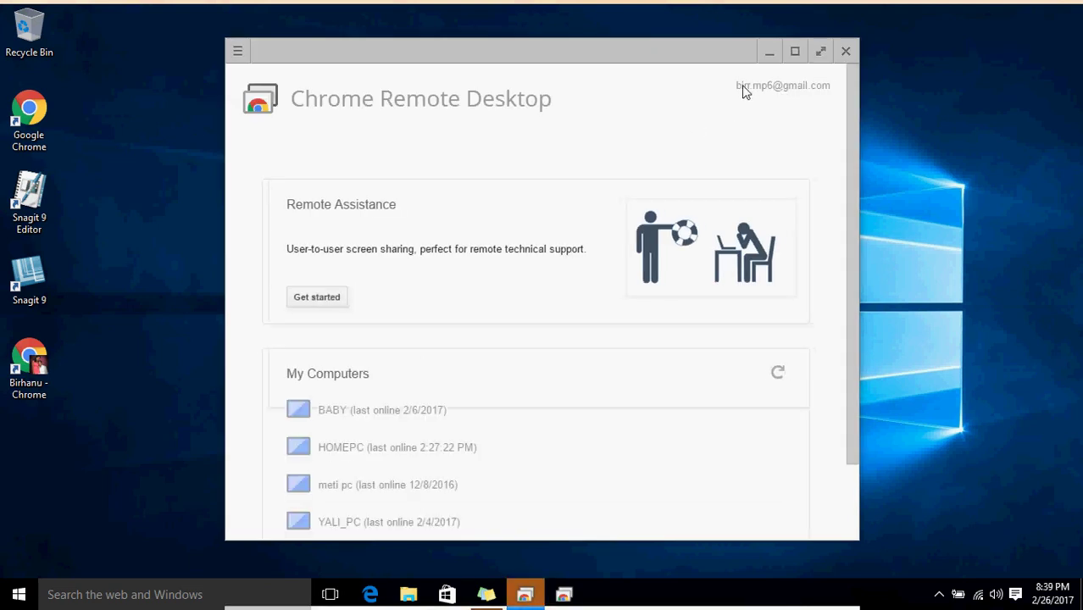
# Arrange both accounts' Chrome Remote Desktop windows side by side, then launch Google Chrome.
pyautogui.moveTo(689, 51); pyautogui.dragTo(500, 43)
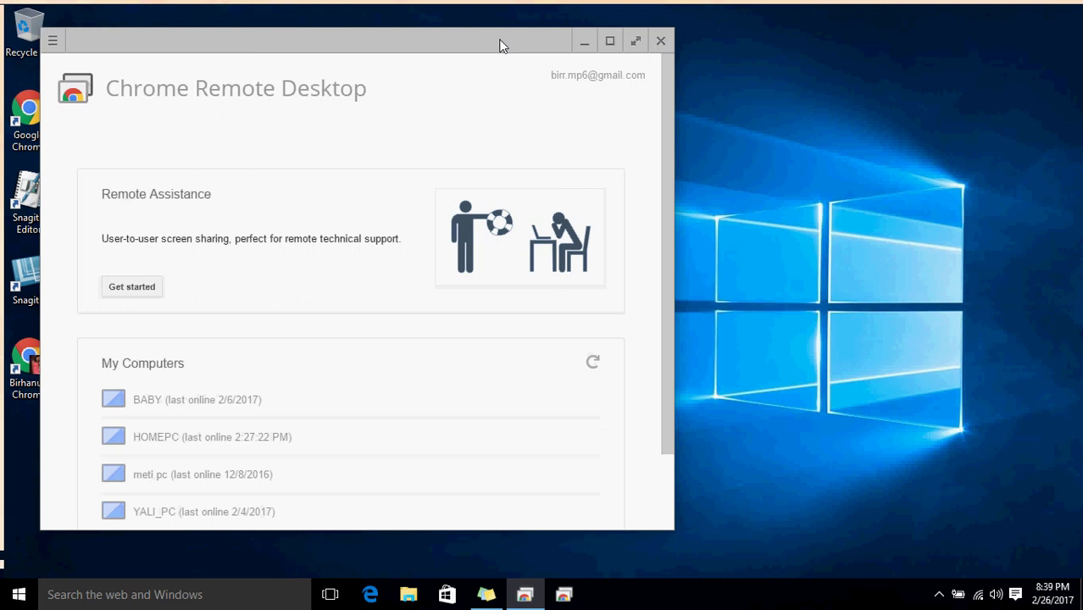
pyautogui.click(566, 595)
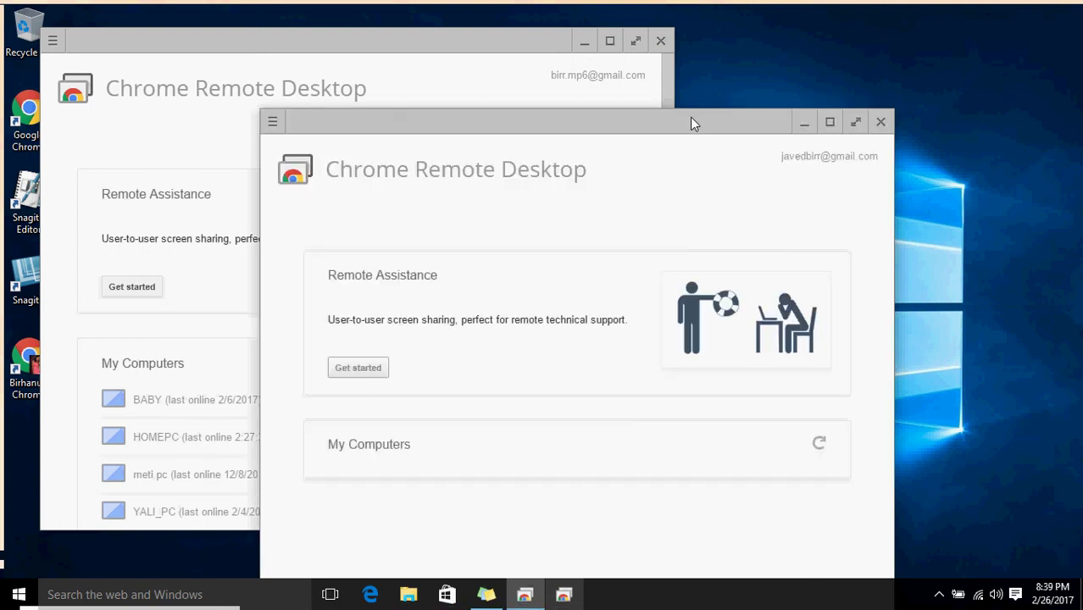
pyautogui.moveTo(690, 117); pyautogui.dragTo(725, 113)
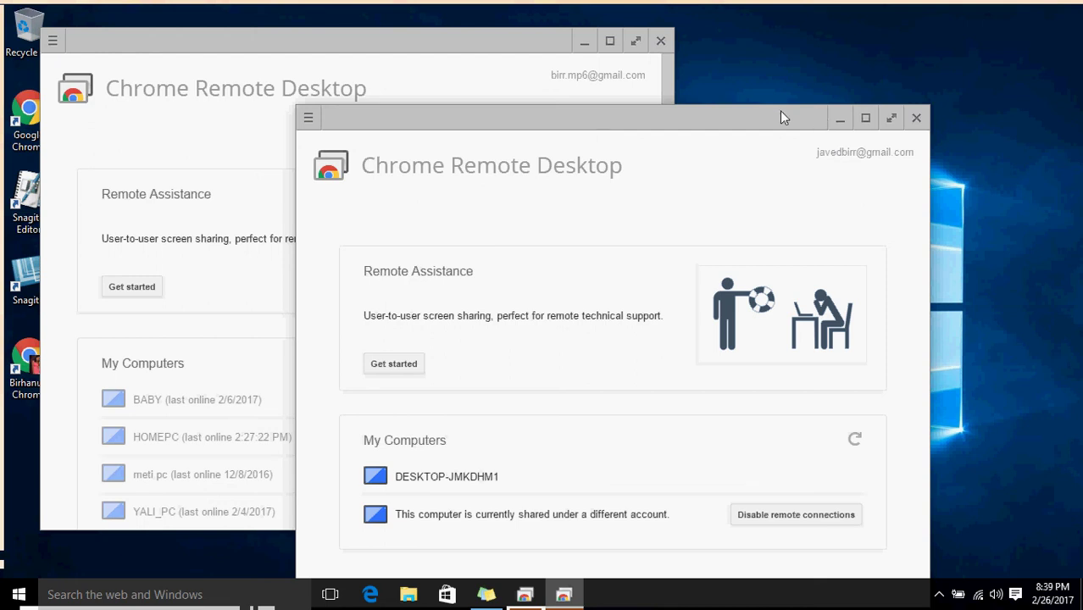
pyautogui.moveTo(781, 117); pyautogui.dragTo(939, 49)
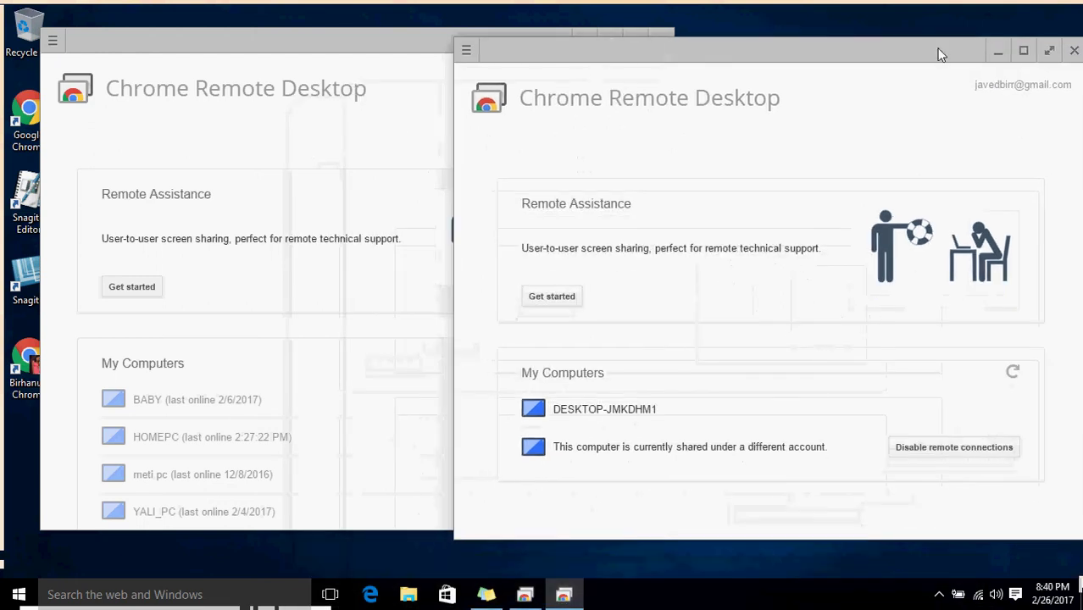
pyautogui.click(358, 307)
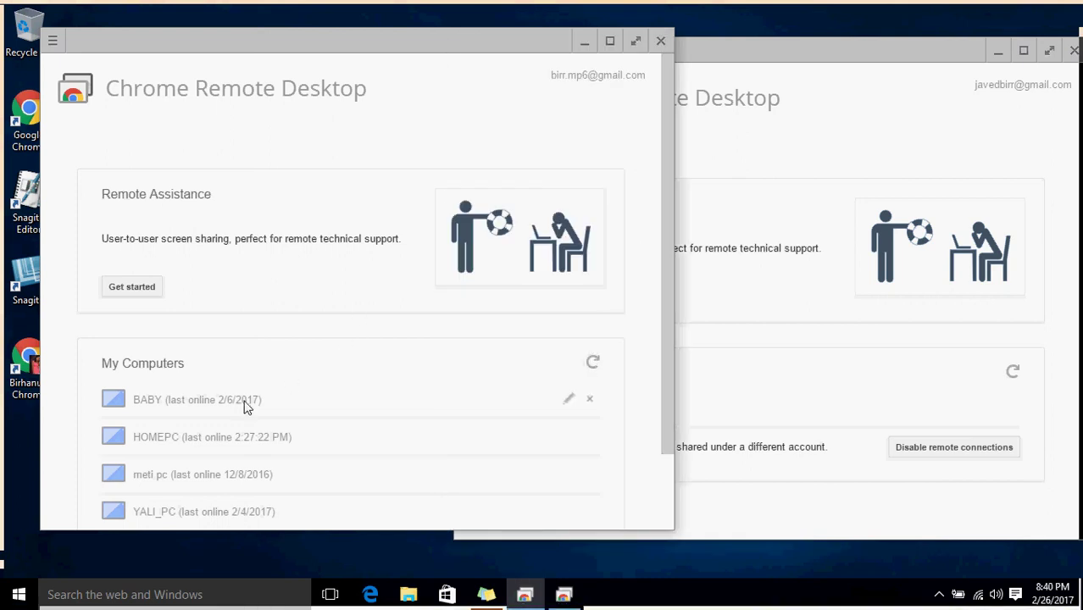
pyautogui.scroll(-2, 660, 365)
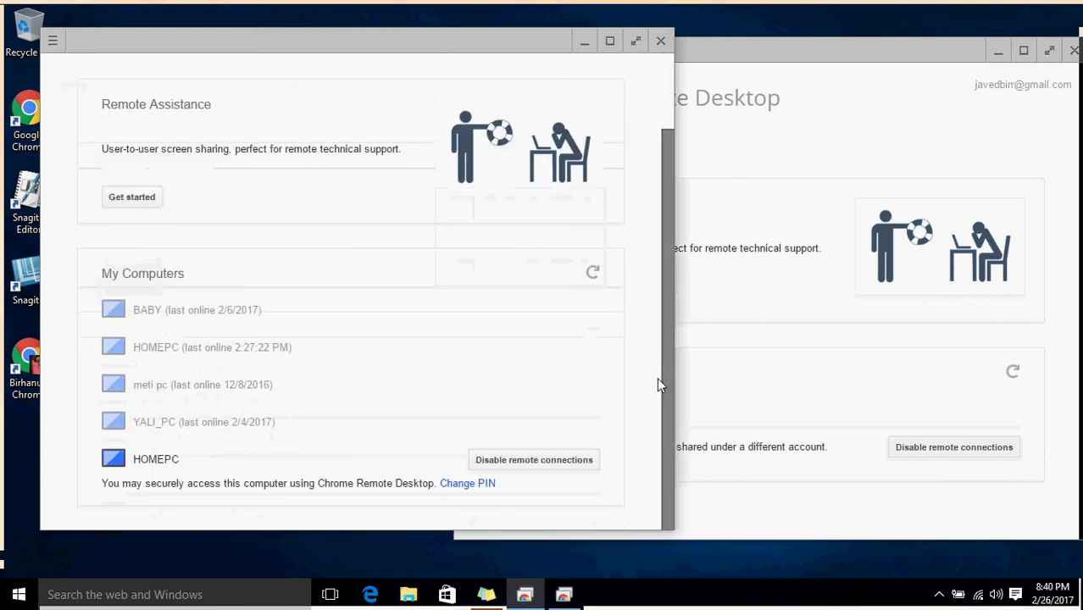
pyautogui.scroll(2, 660, 346)
pyautogui.click(779, 57)
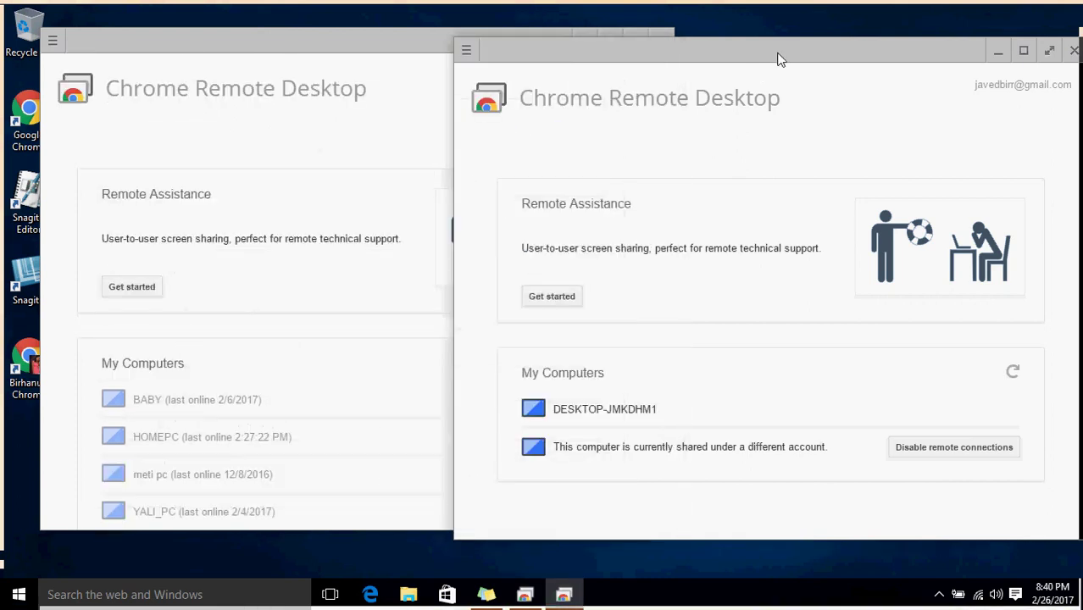
pyautogui.moveTo(777, 60); pyautogui.dragTo(772, 125)
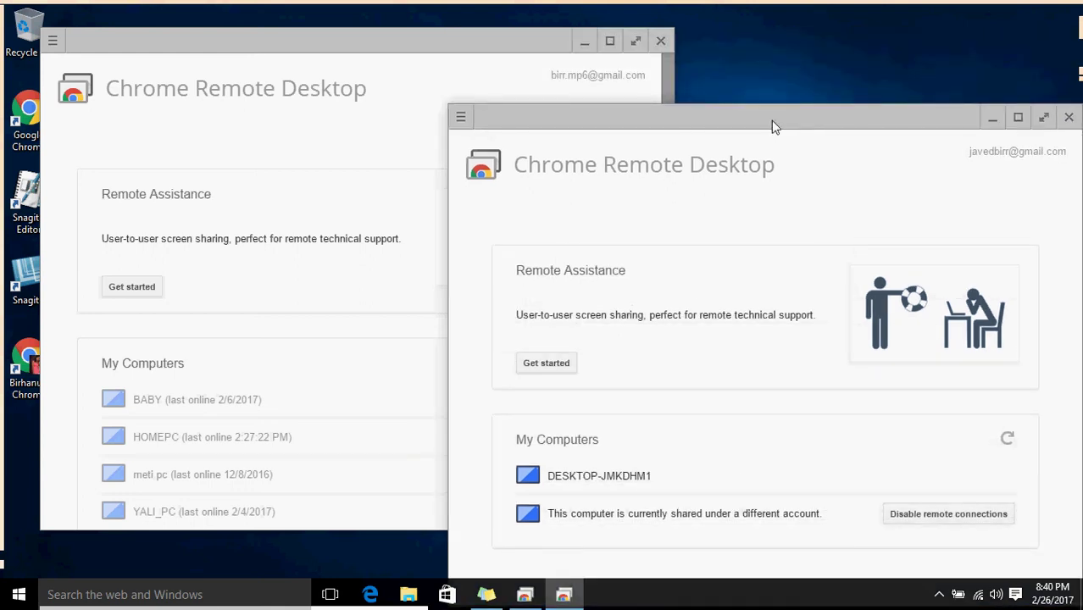
pyautogui.doubleClick(24, 107)
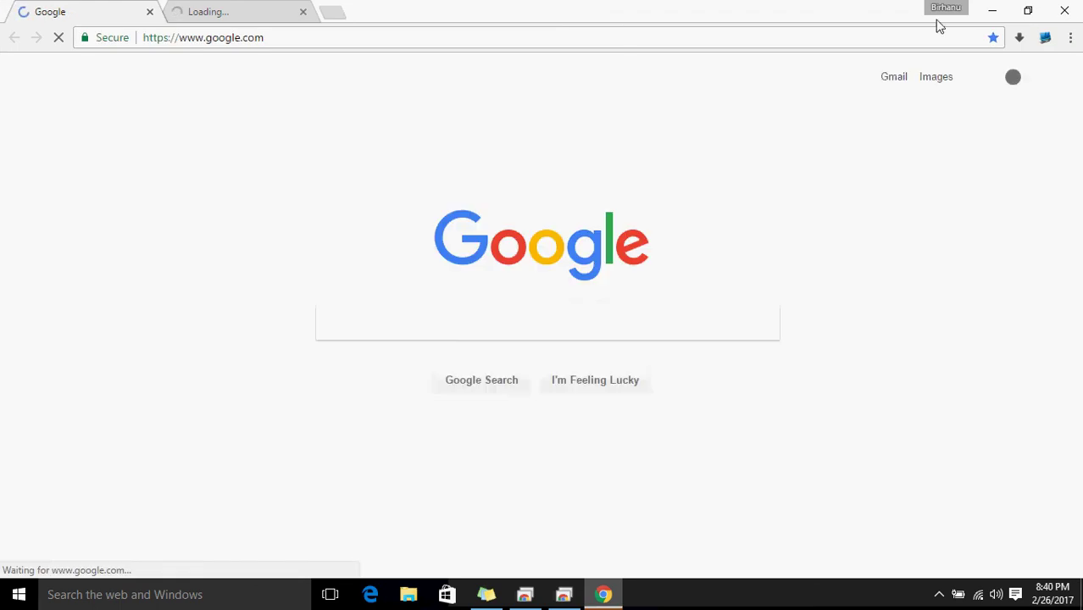
# Check the signed-in Chrome profile, then minimize Chrome to reveal both Remote Desktop windows.
pyautogui.click(942, 8)
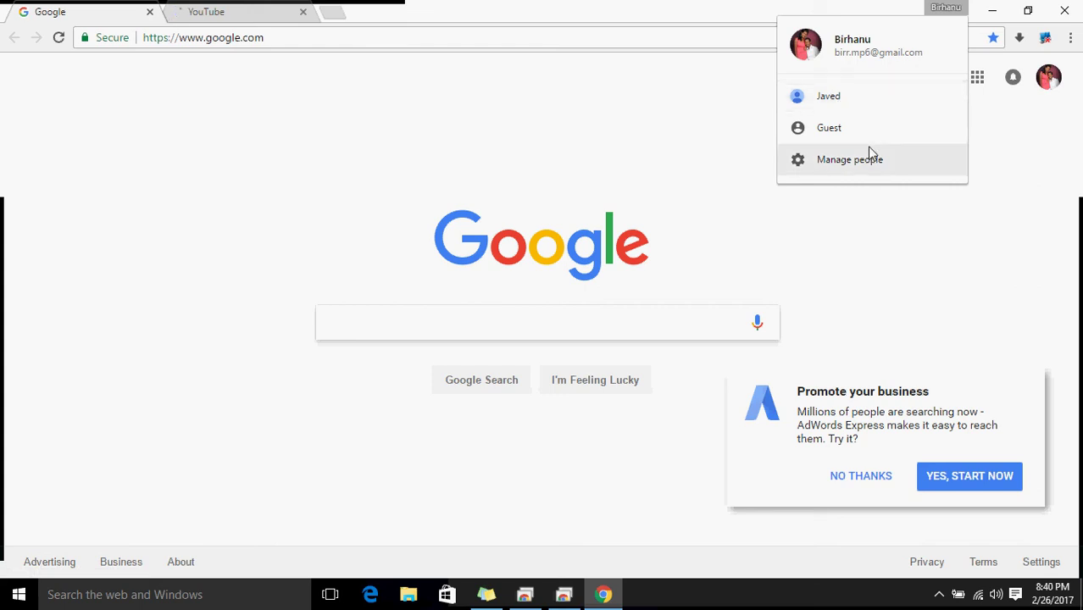
pyautogui.click(994, 11)
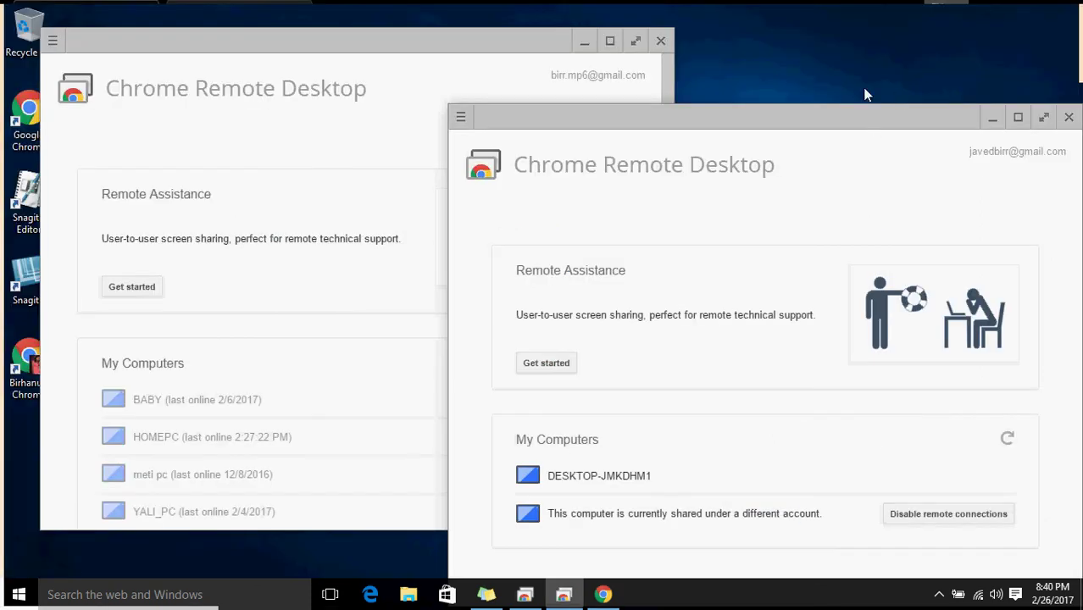
# Start connecting to DESKTOP-JMKDHM1 in full screen and ready its PIN field.
pyautogui.moveTo(872, 120); pyautogui.dragTo(879, 37)
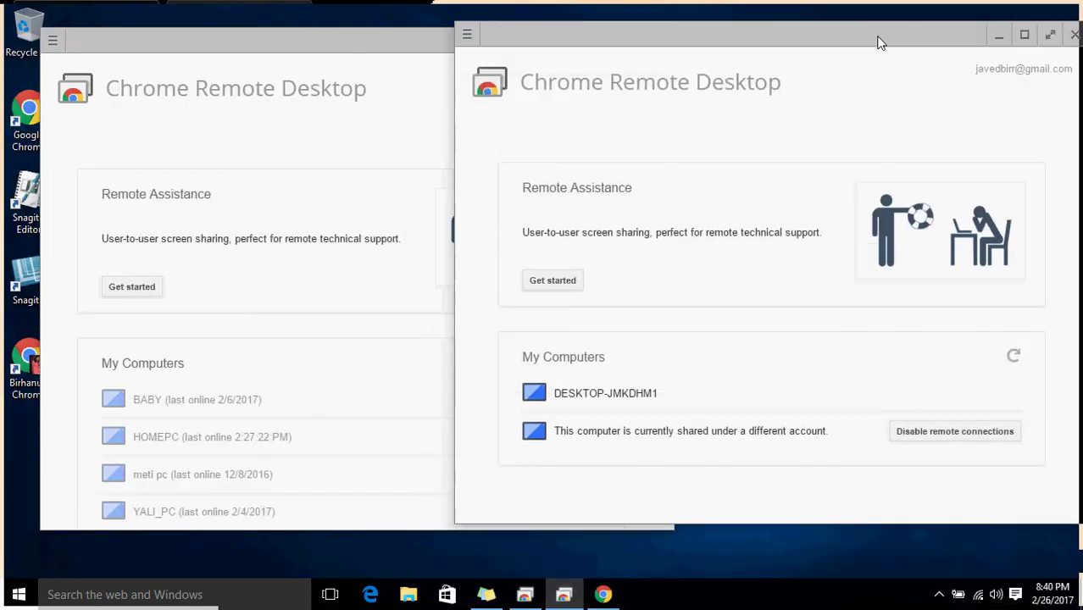
pyautogui.click(604, 396)
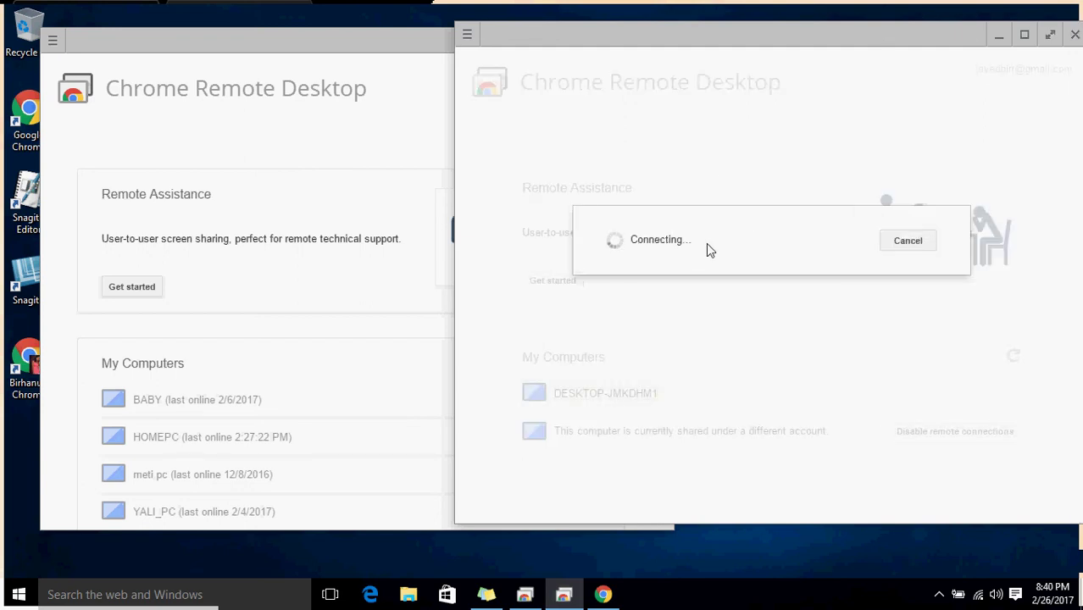
pyautogui.click(1050, 35)
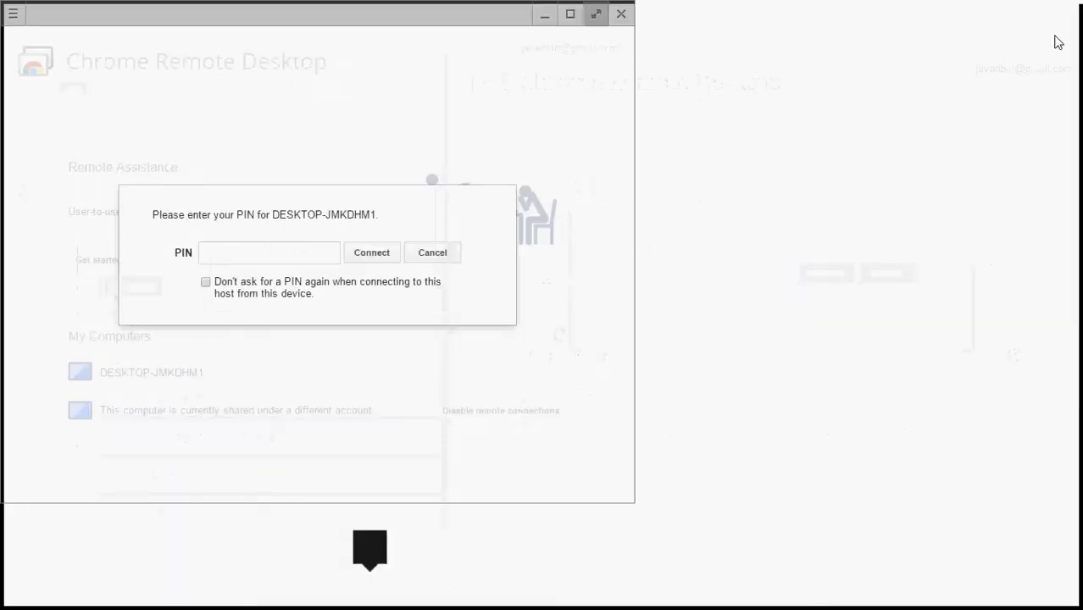
pyautogui.click(491, 223)
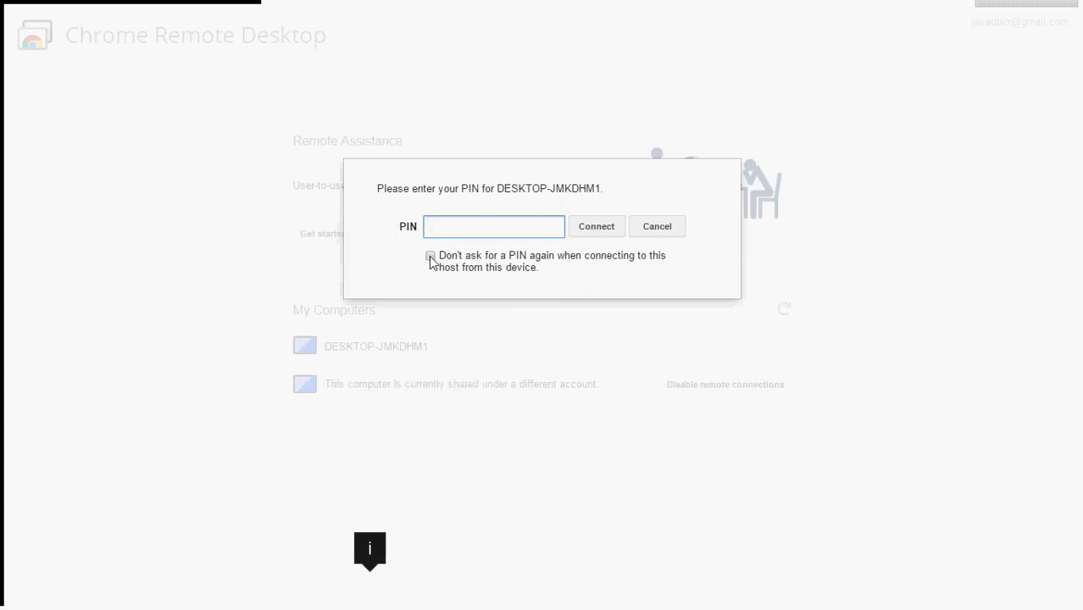
# Enter the six-digit access PIN and connect to DESKTOP-JMKDHM1's camera-monitoring screen.
pyautogui.click(430, 257)
pyautogui.click(456, 228)
pyautogui.write('••••••')
pyautogui.click(583, 232)
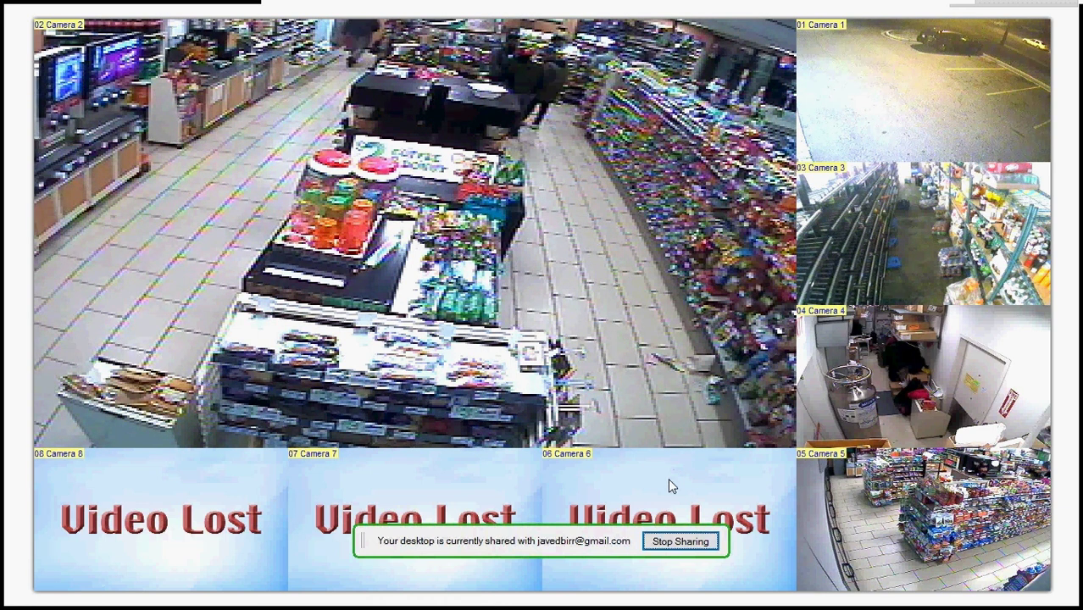
# Stop sharing to disconnect the DESKTOP-JMKDHM1 remote session.
pyautogui.click(674, 546)
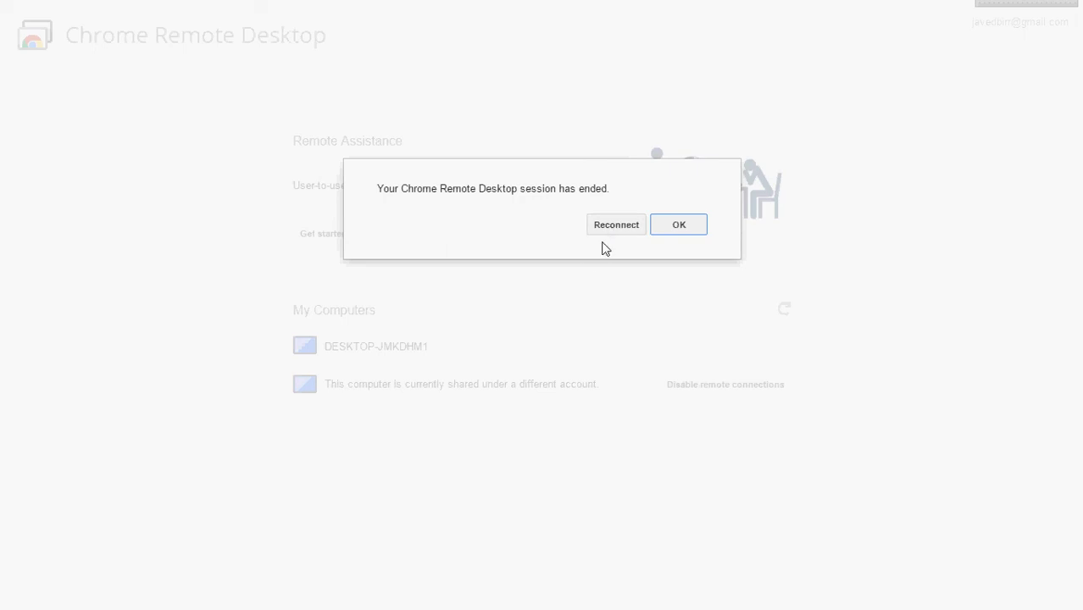
# Dismiss the session-ended notice and exit full screen mode.
pyautogui.click(676, 232)
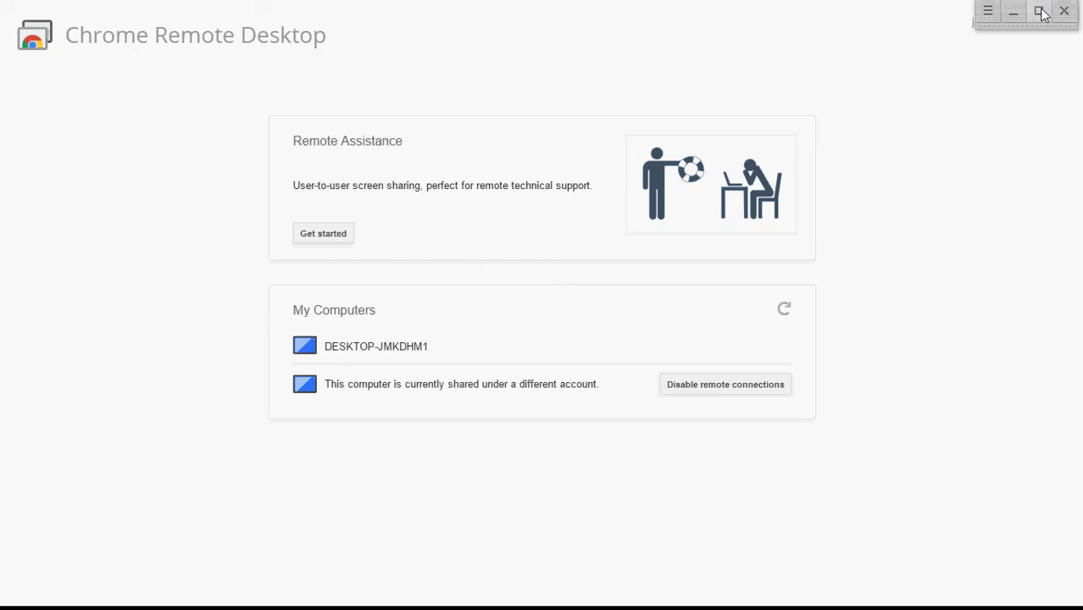
pyautogui.click(1041, 10)
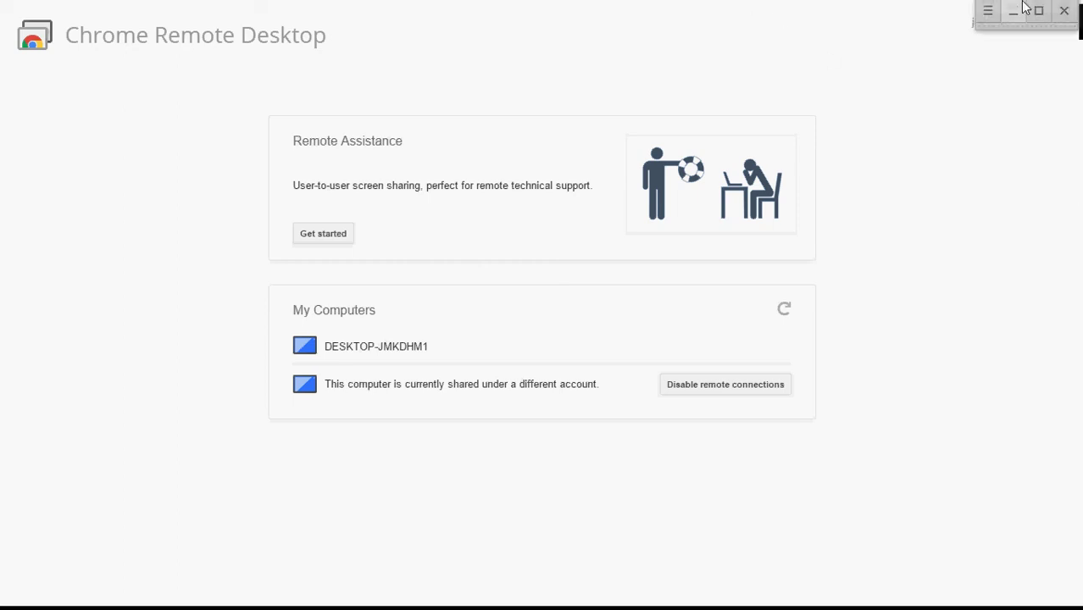
pyautogui.click(1042, 11)
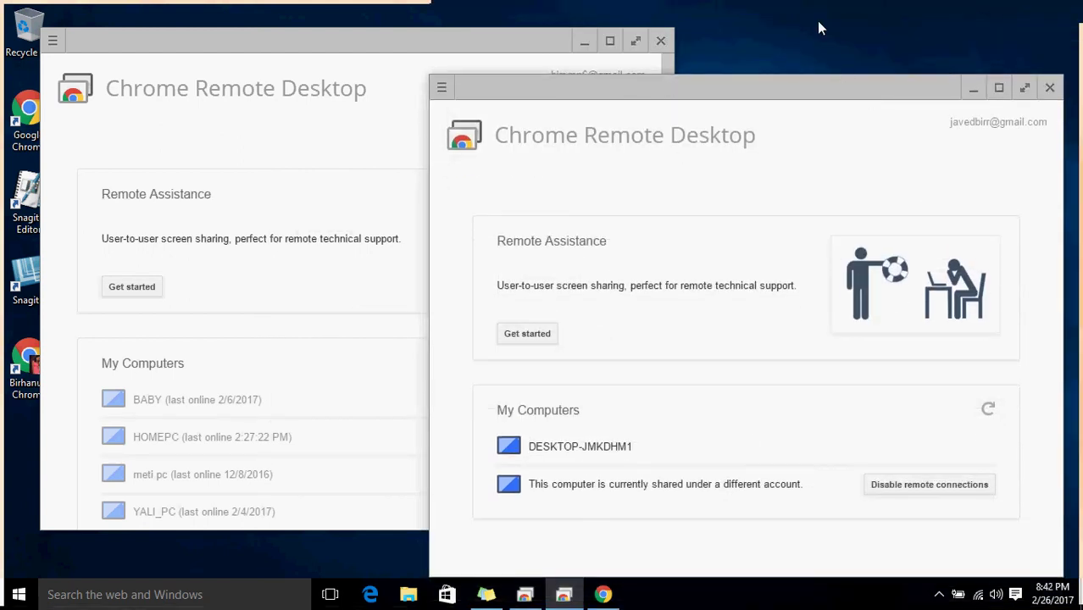
# Refresh the desktop and move the Chrome Remote Desktop window up slightly.
pyautogui.rightClick(817, 22)
pyautogui.click(849, 69)
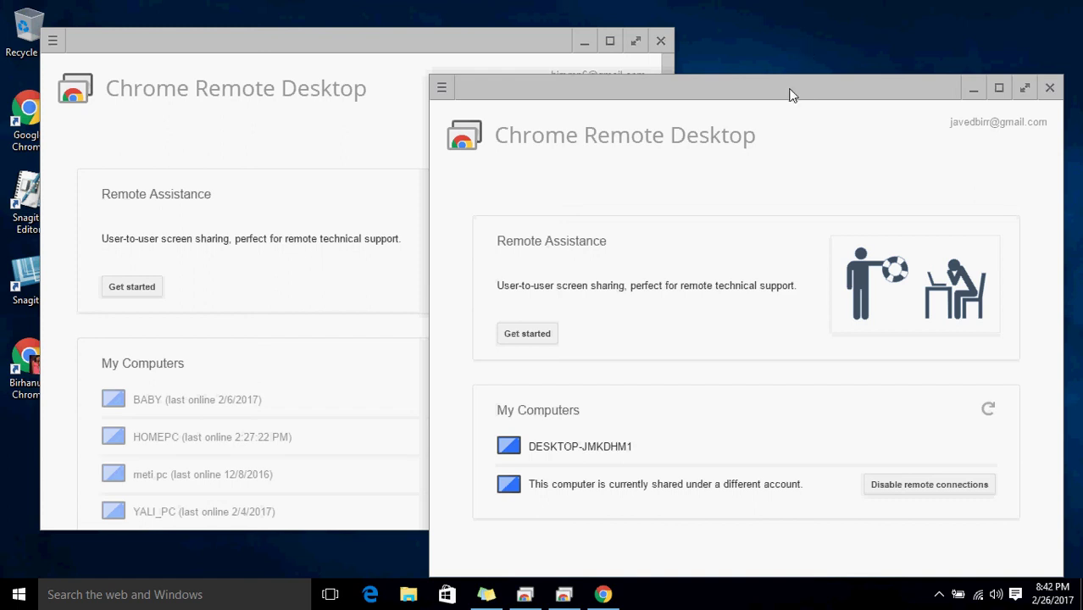
pyautogui.moveTo(786, 91); pyautogui.dragTo(786, 75)
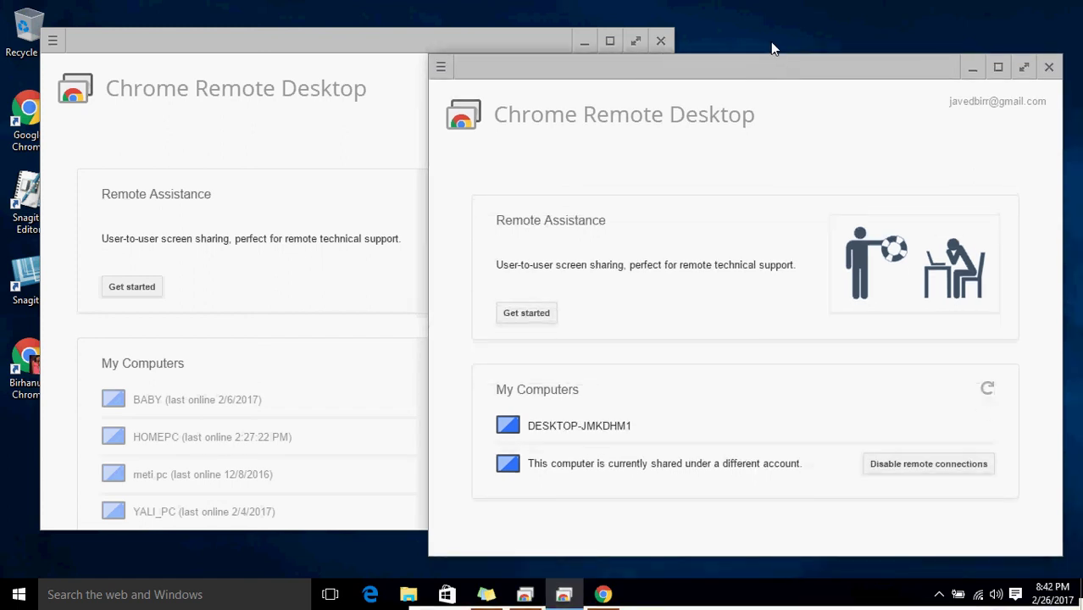